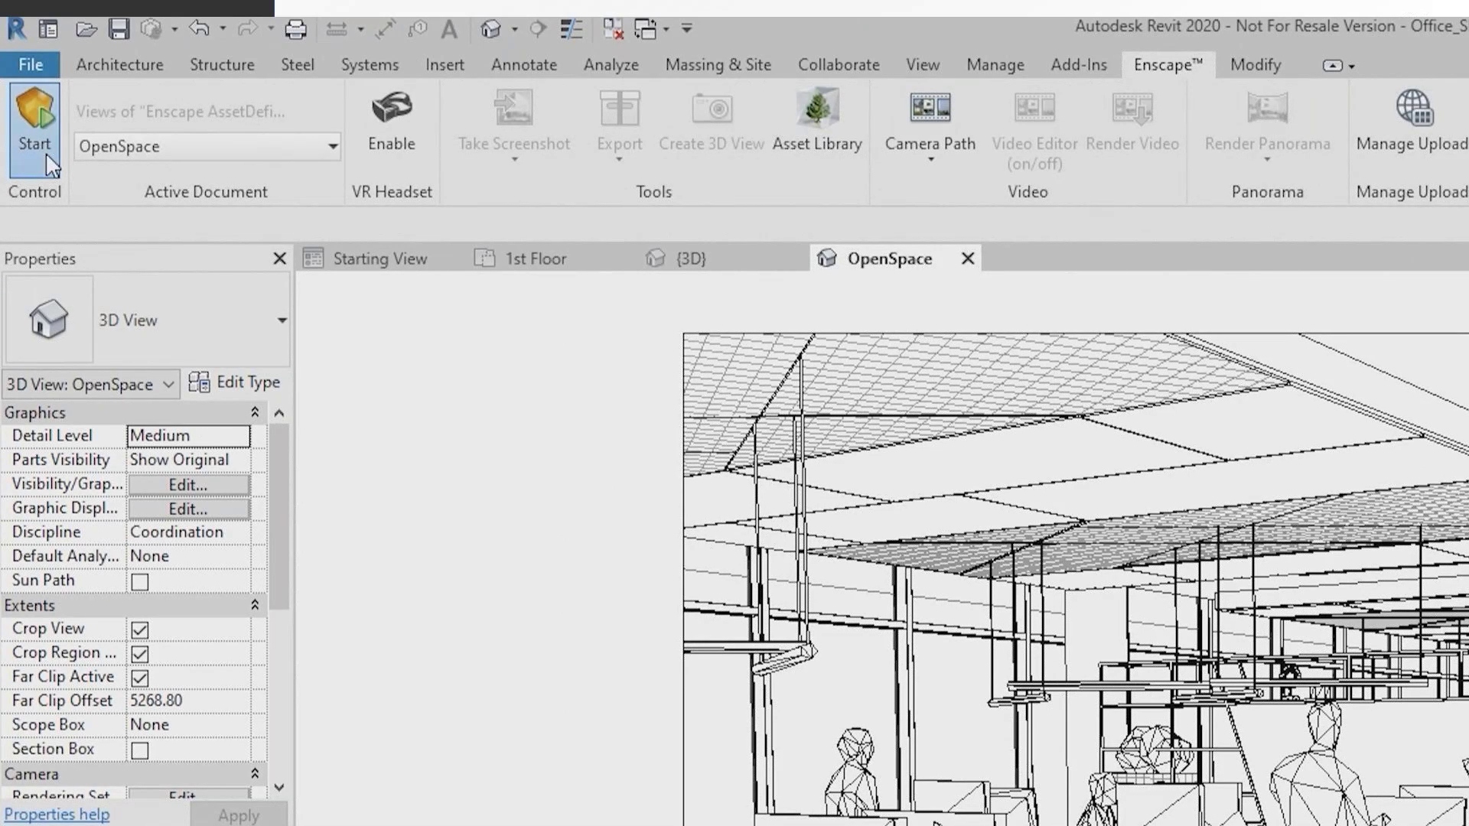
- Start the Enscape live render of the office interior and switch it to night lighting
left_click(45, 157)
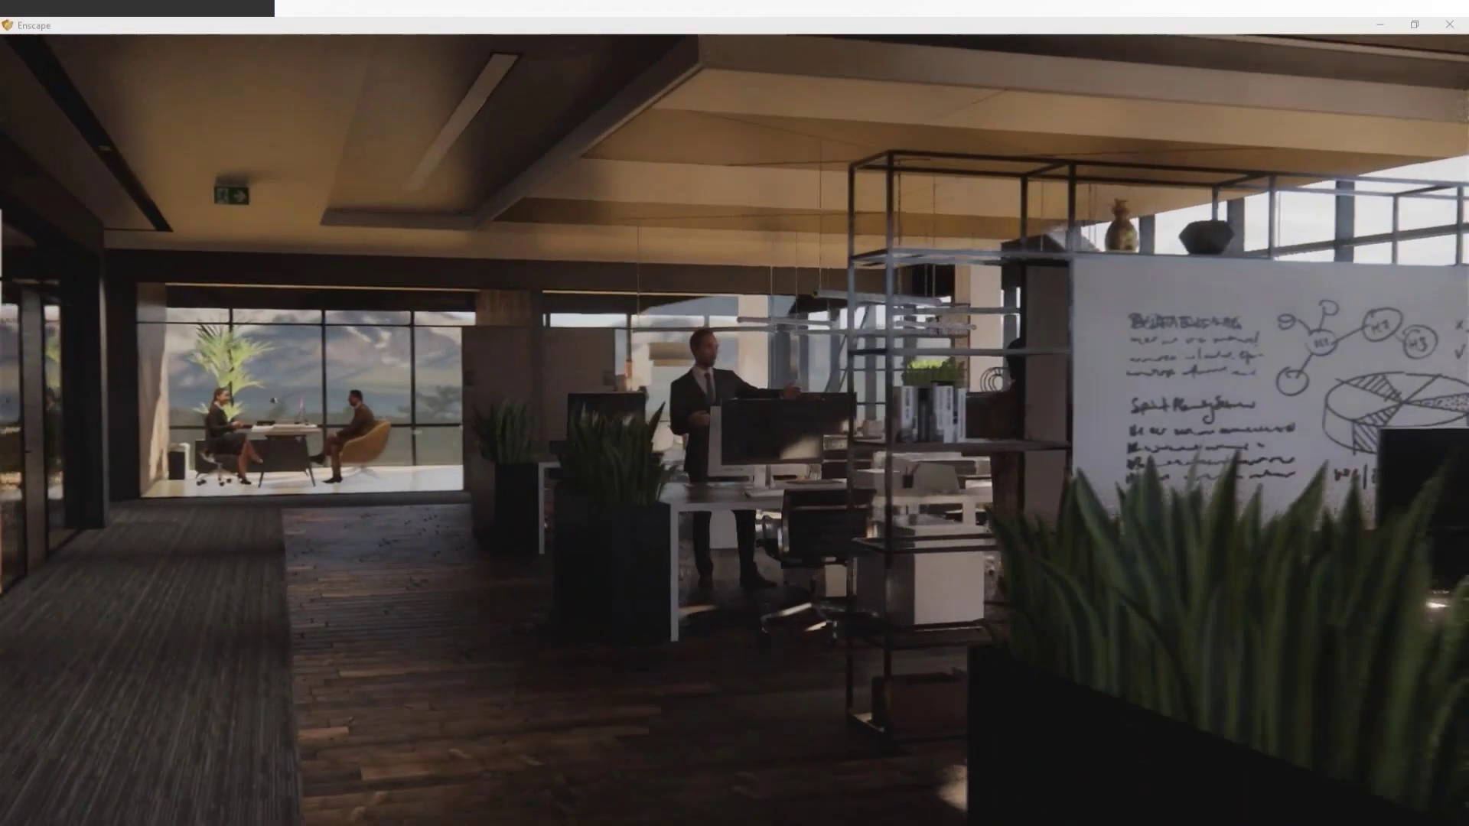
key("i")
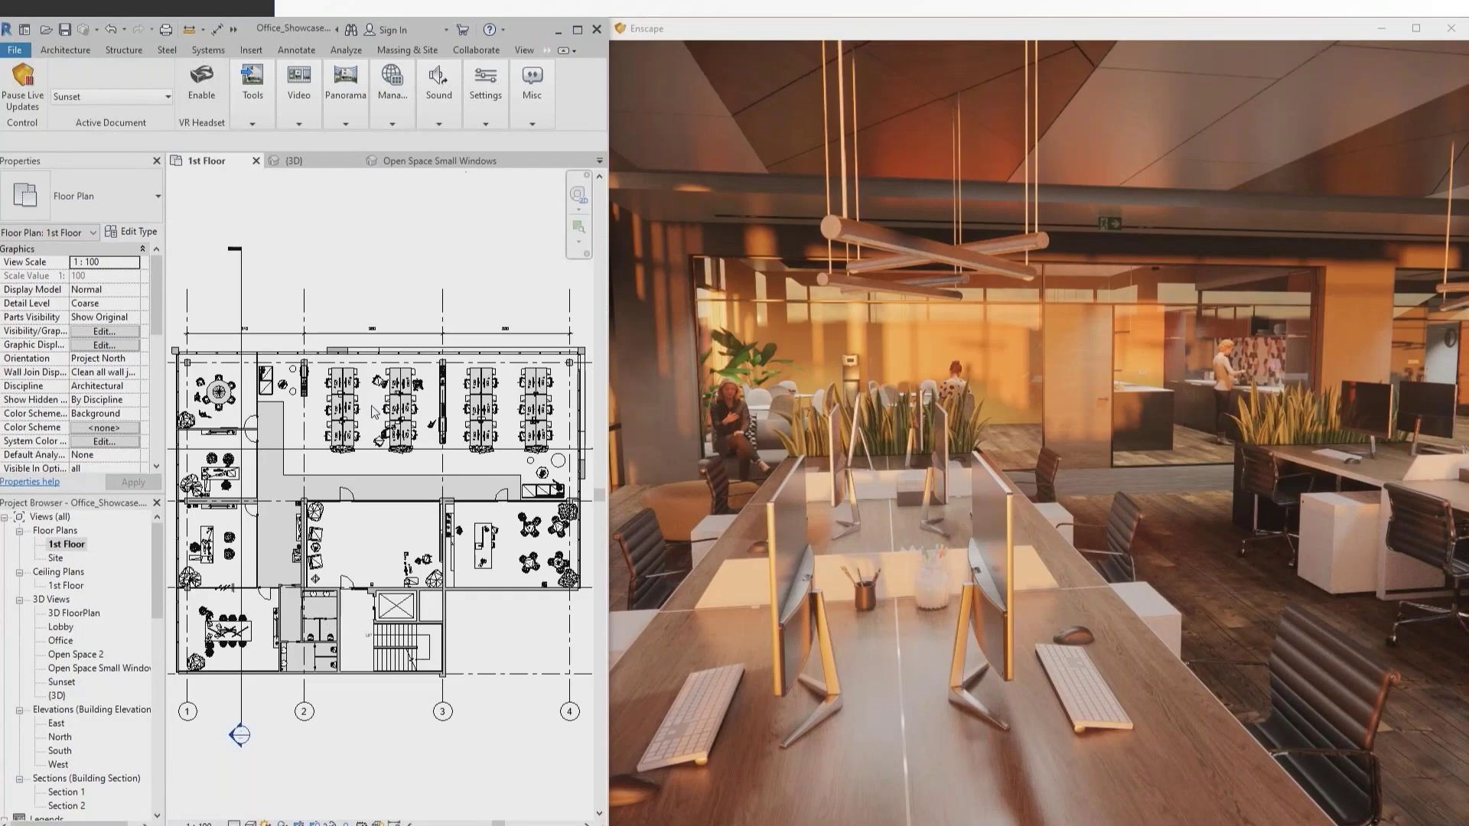
- Step the render through the Lobby, Office, Open Space 2 and Open Space Small Windows views
left_click(99, 96)
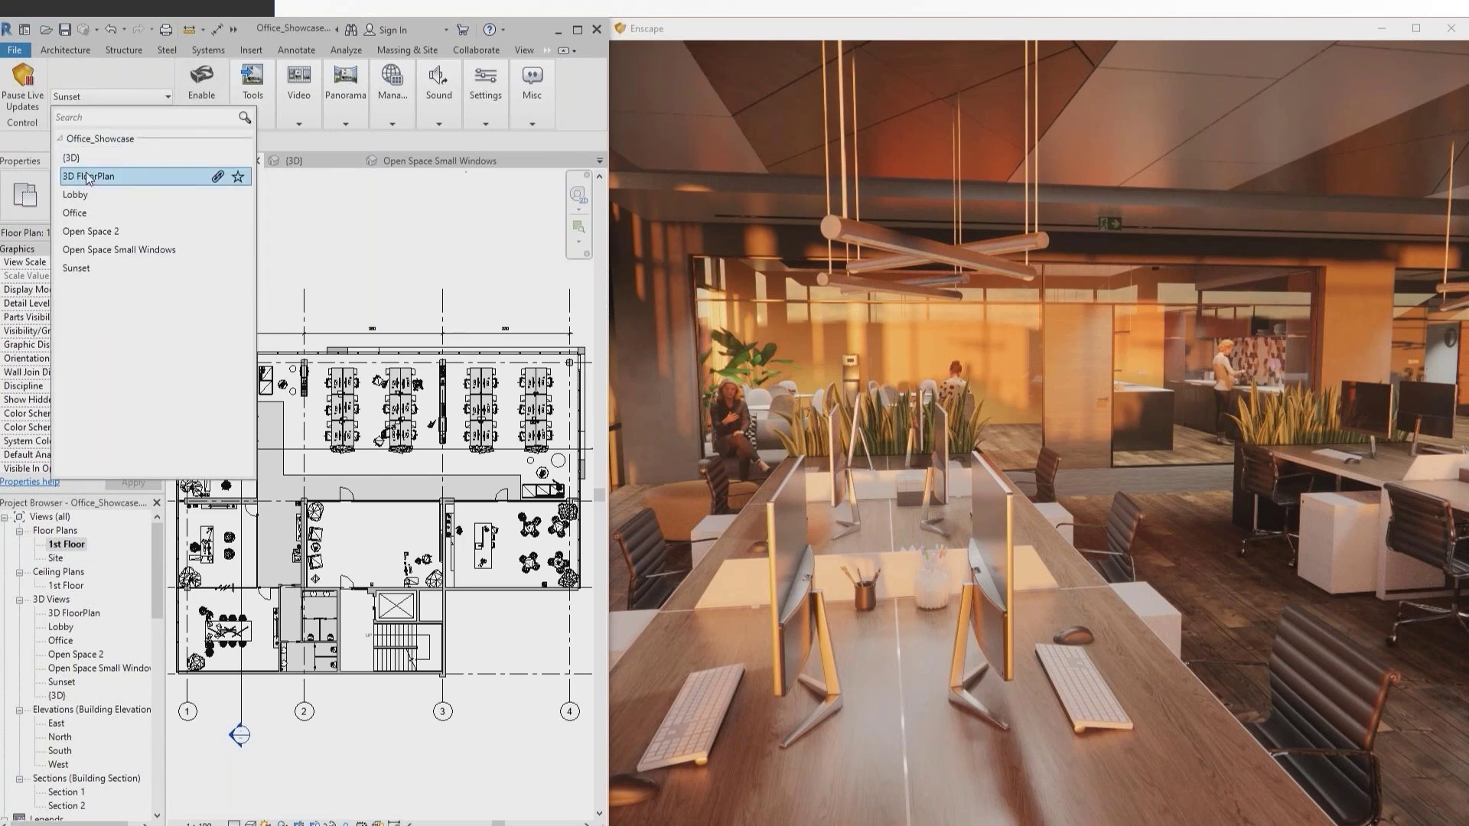
left_click(85, 200)
left_click(85, 217)
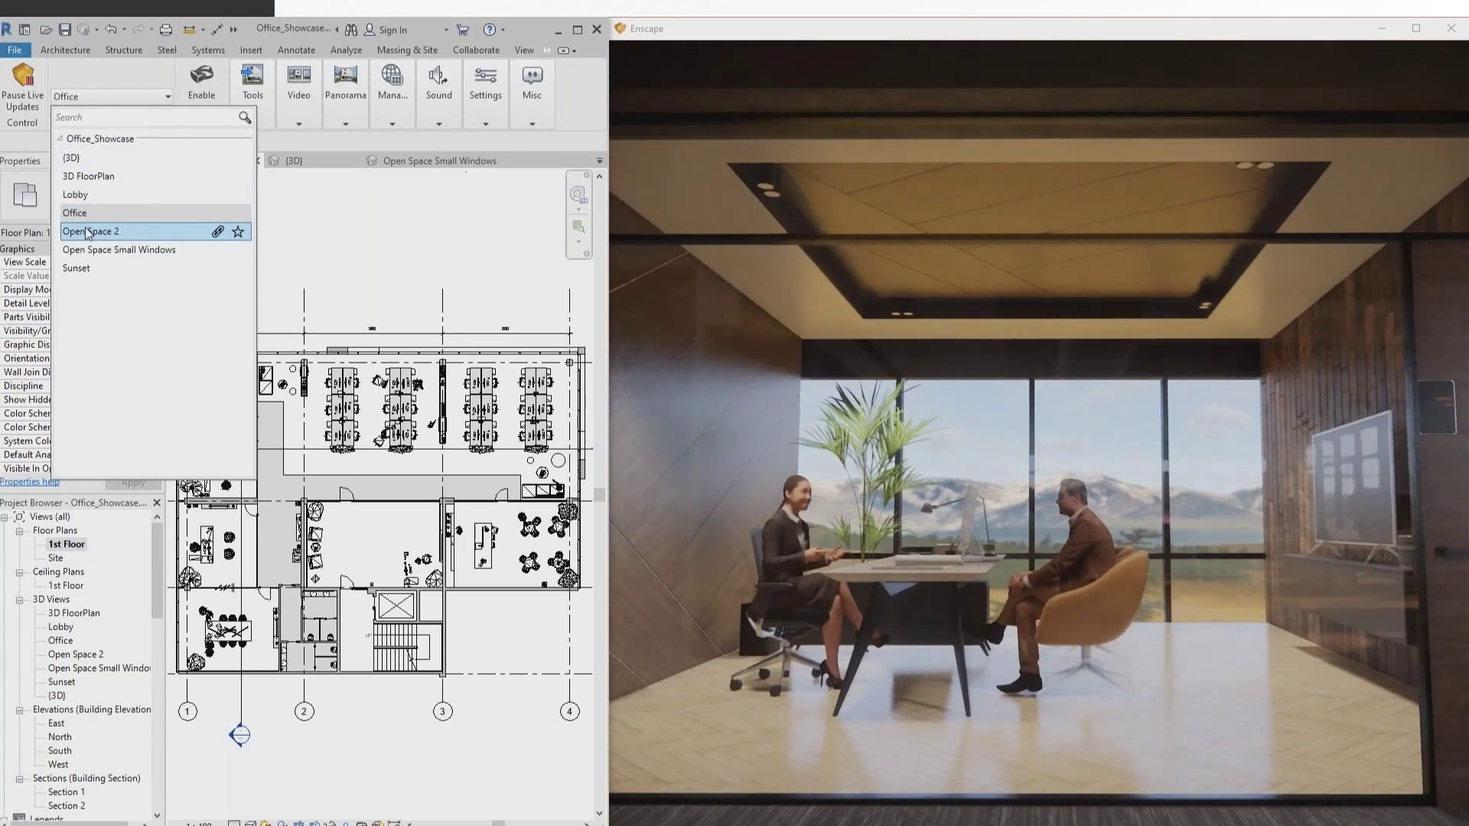
left_click(89, 233)
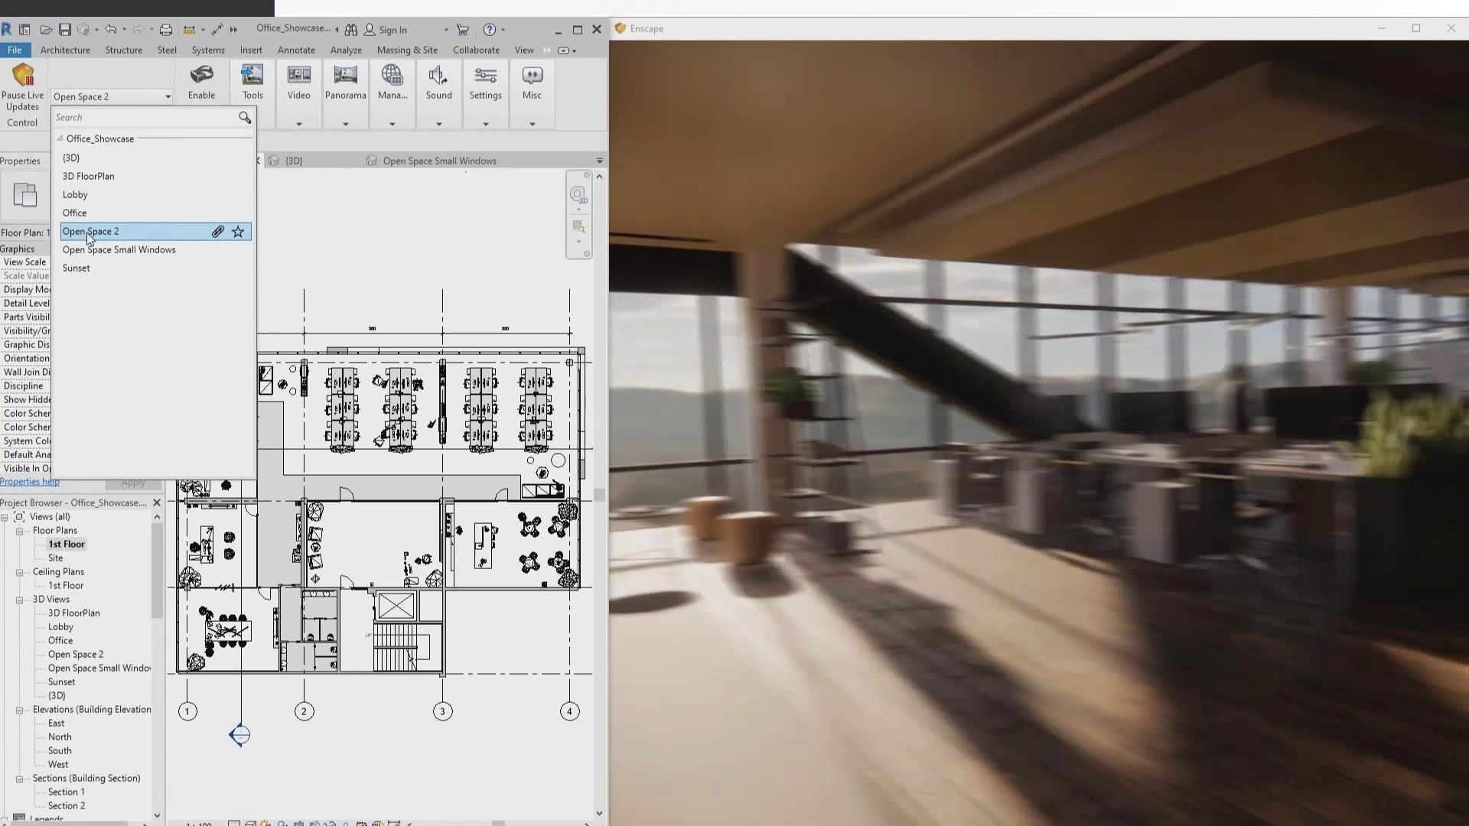
left_click(95, 248)
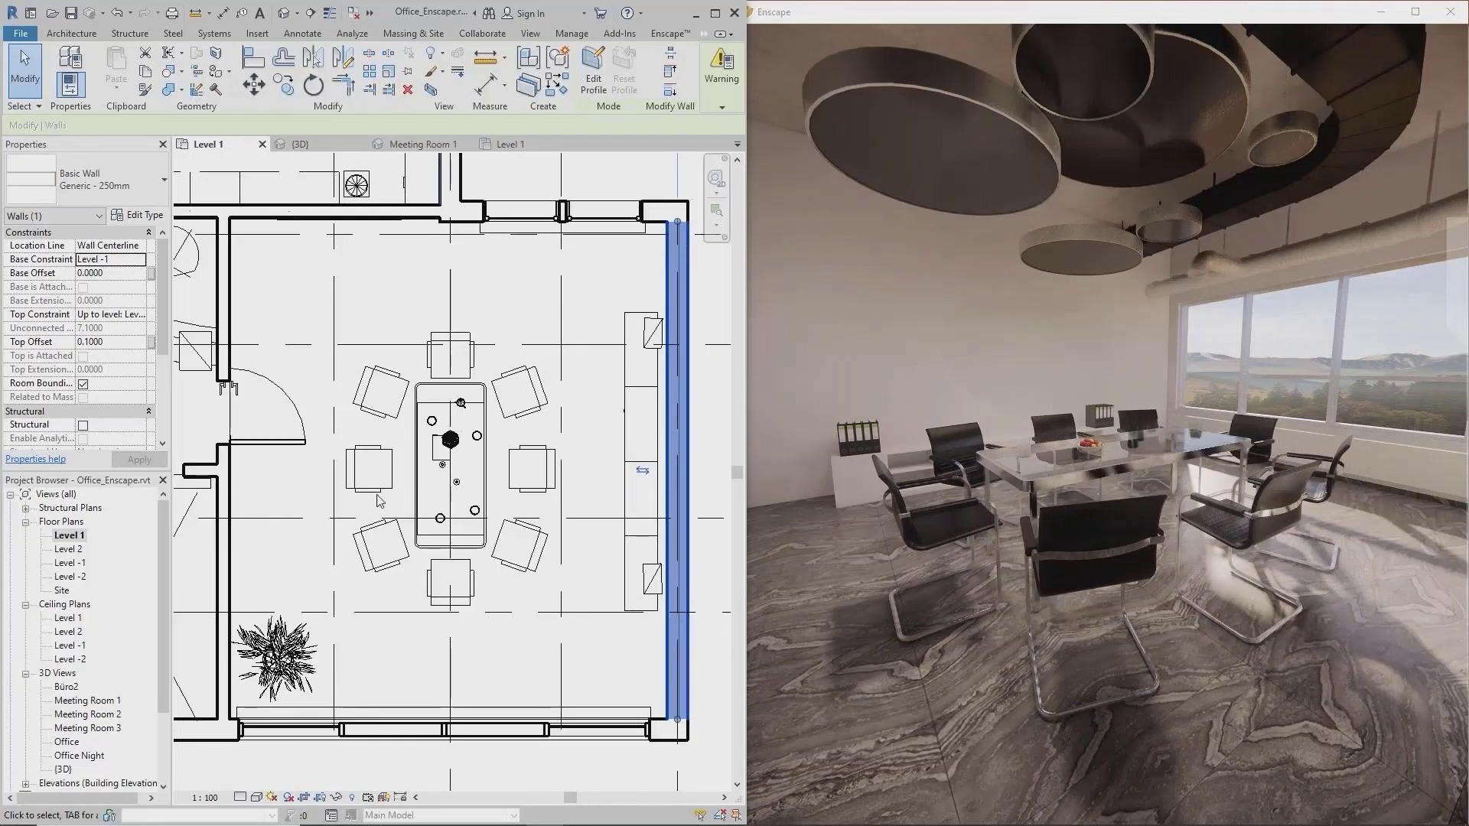
- Change the selected meeting-room wall's type to the Storefront curtain wall
left_click(92, 180)
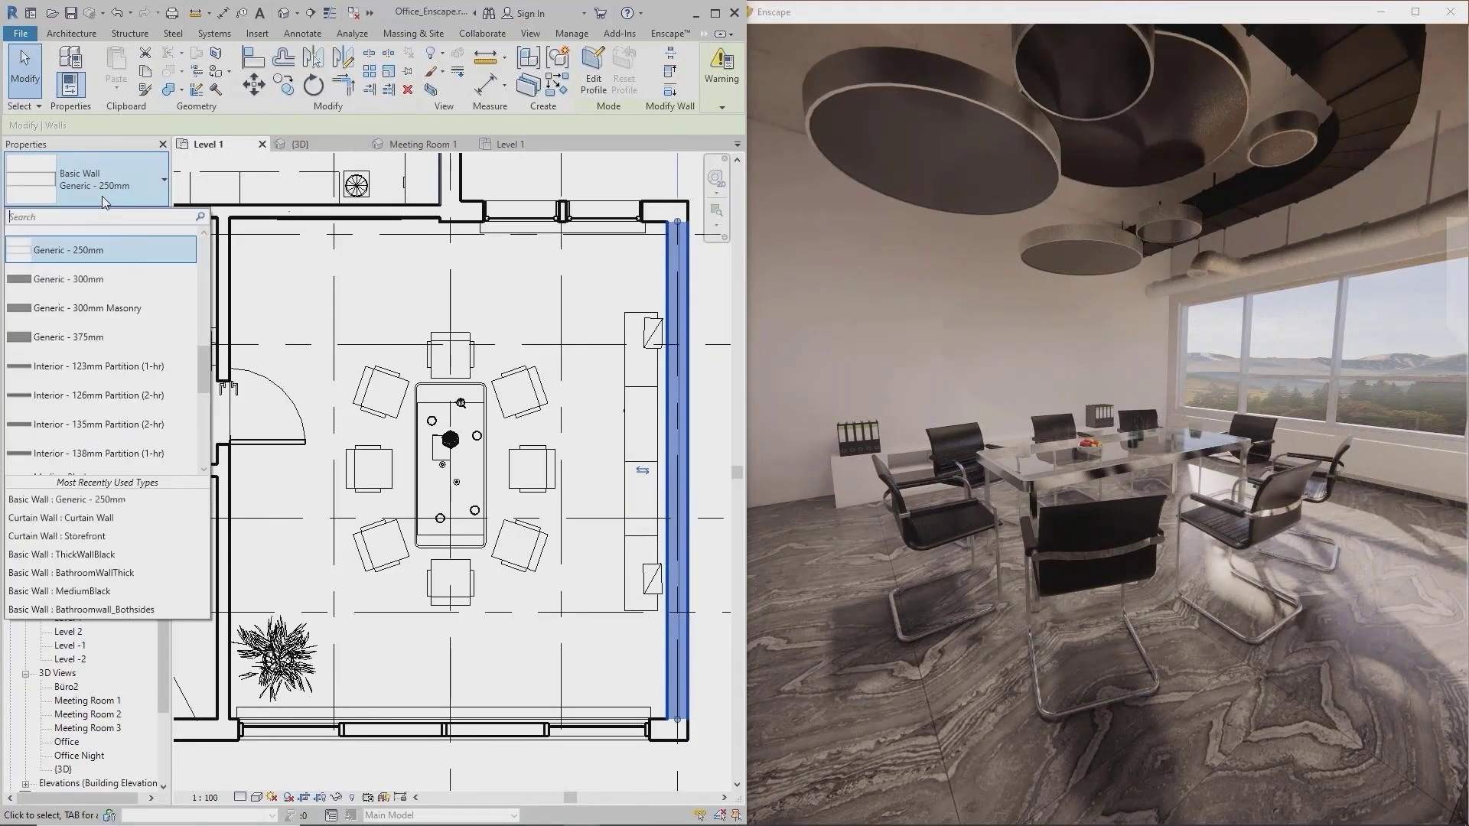
scroll(103, 346, "down", 3)
scroll(104, 346, "down", 3)
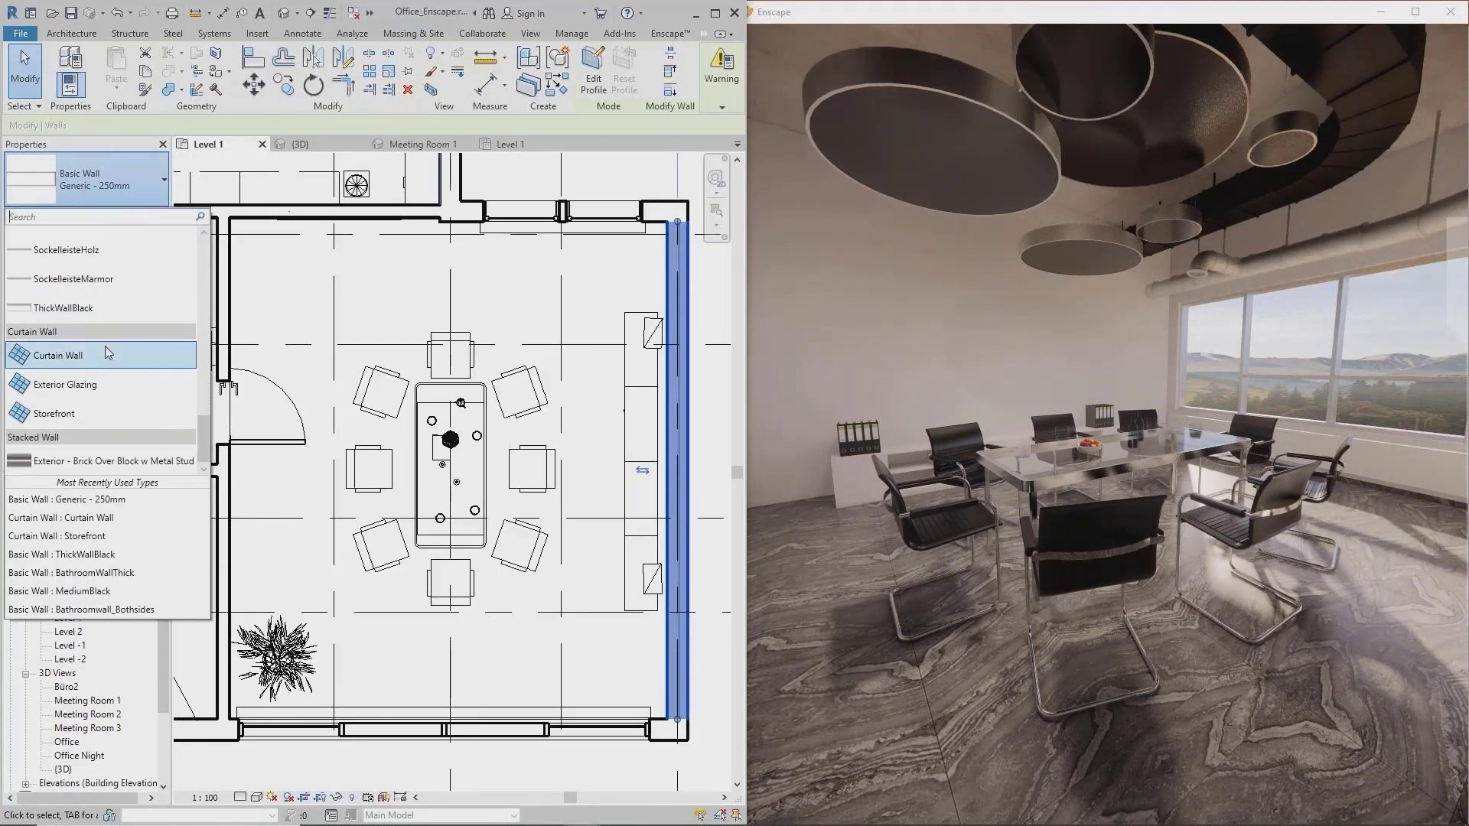
left_click(108, 412)
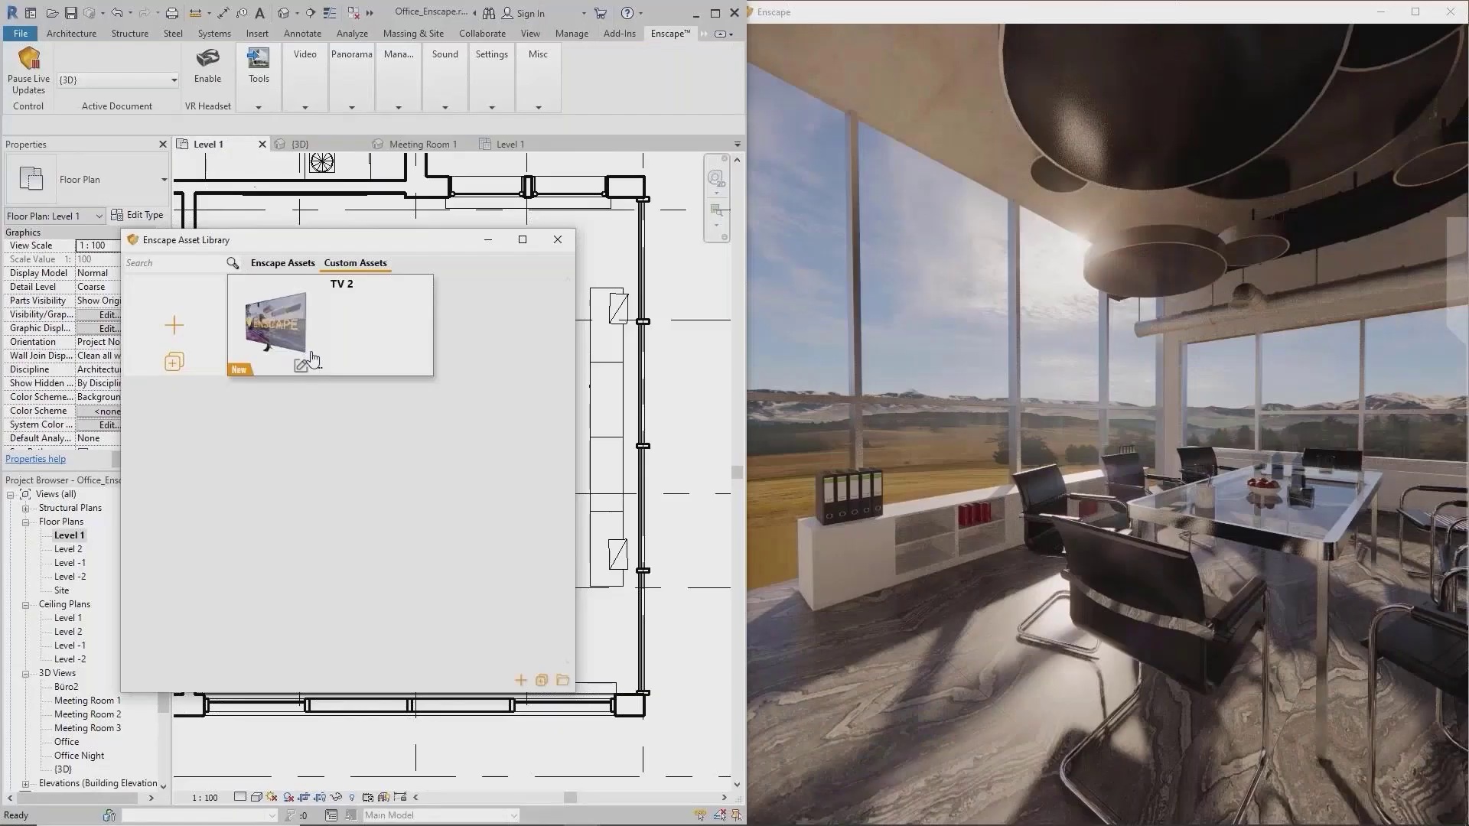
- Place the custom wall-screen asset by the meeting-room windows, then close the asset library
left_click(318, 369)
left_click(398, 376)
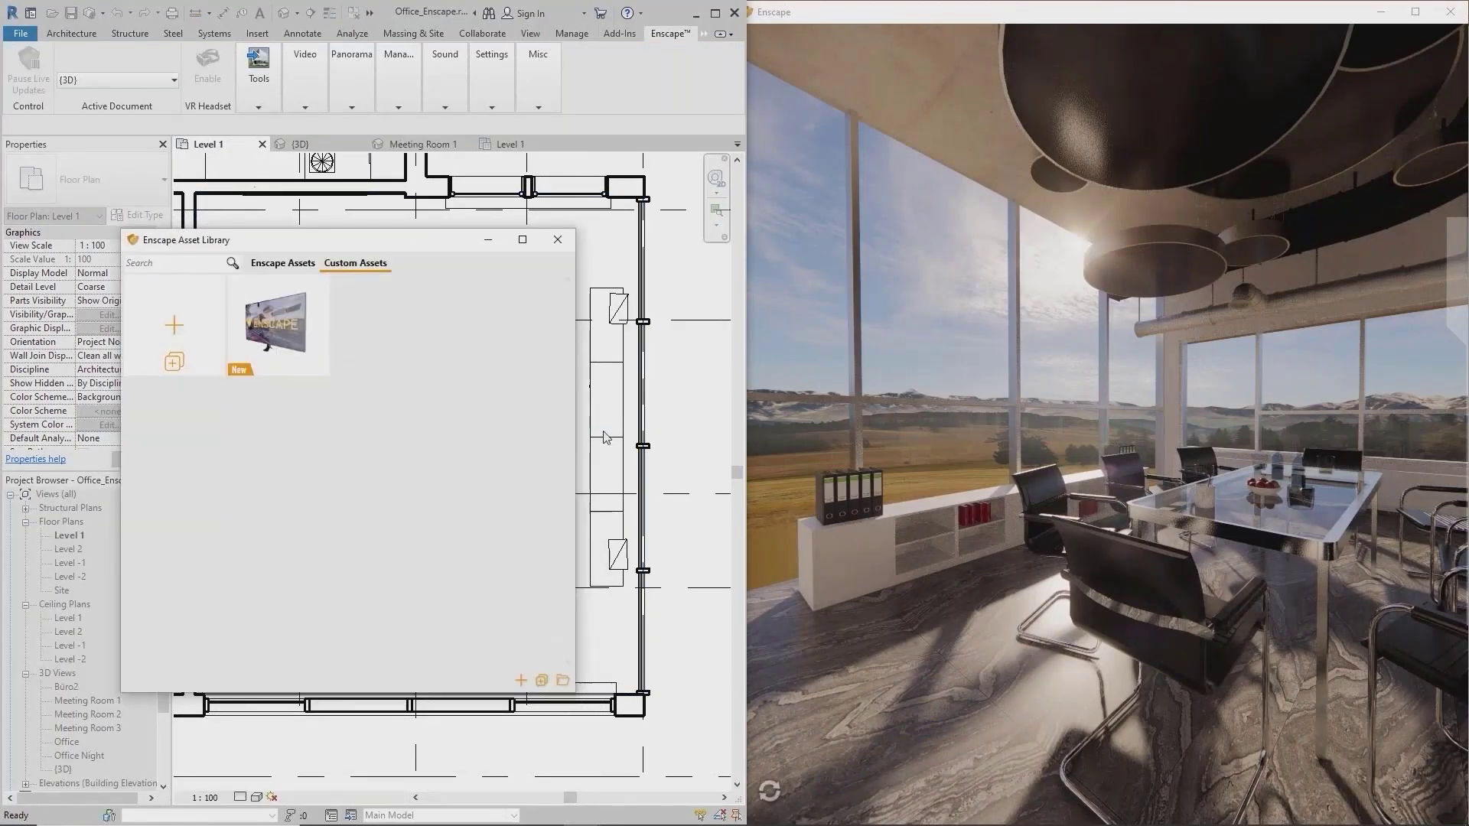
left_click(606, 438)
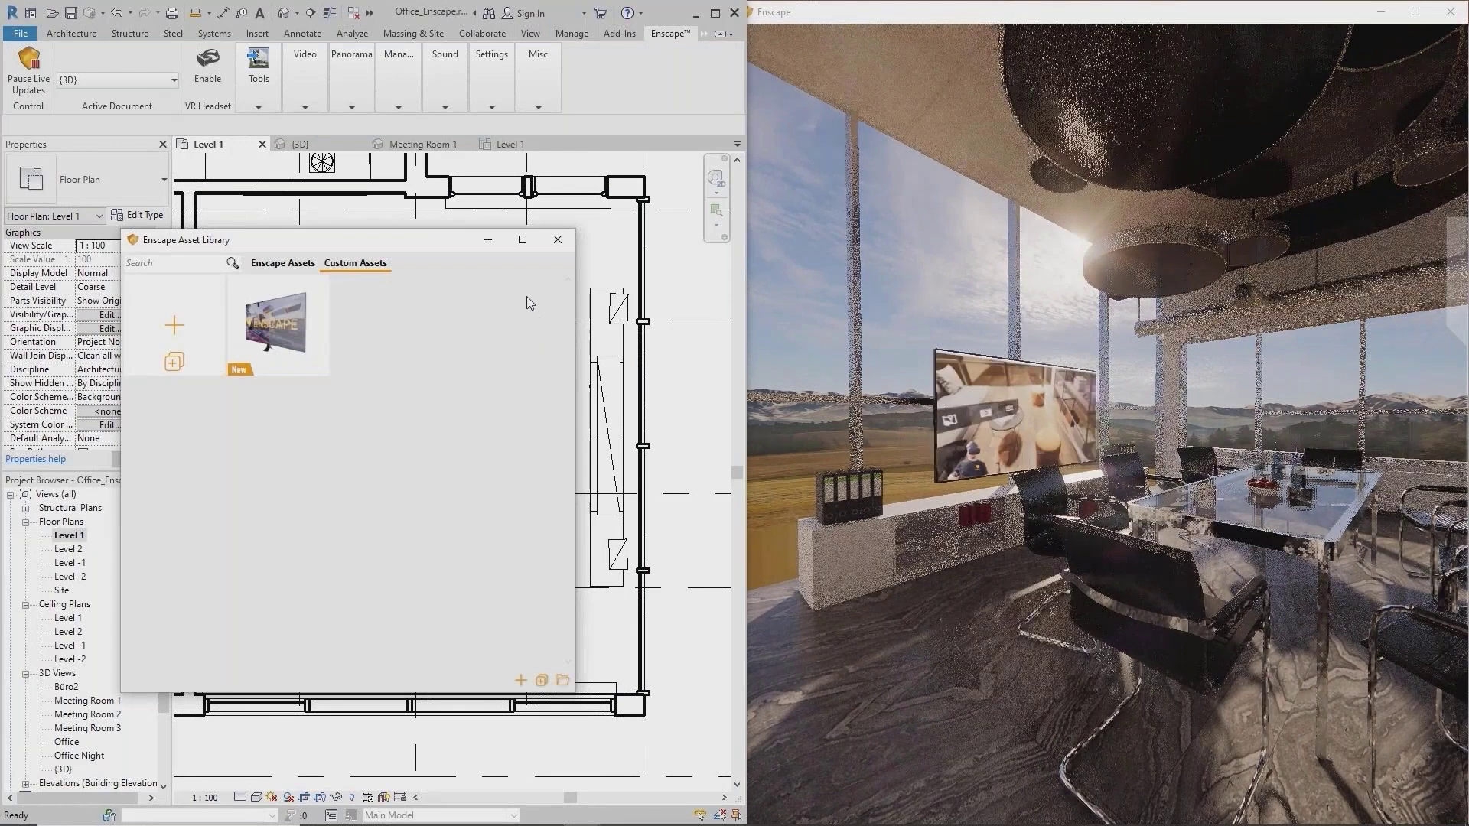
left_click(557, 241)
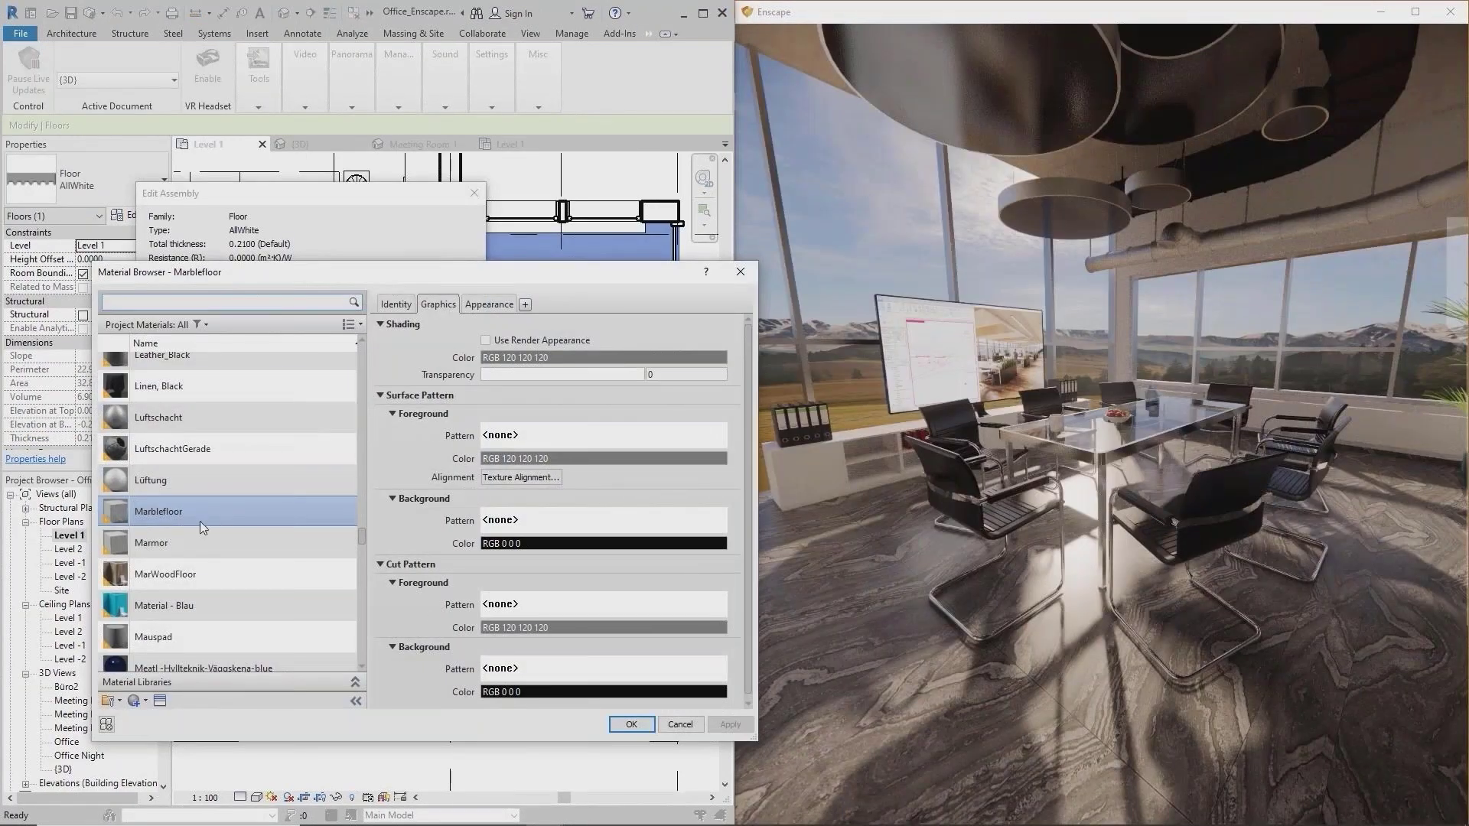
- Set the floor assembly's material to MarWoodFloor and confirm the floor type changes
left_click(198, 572)
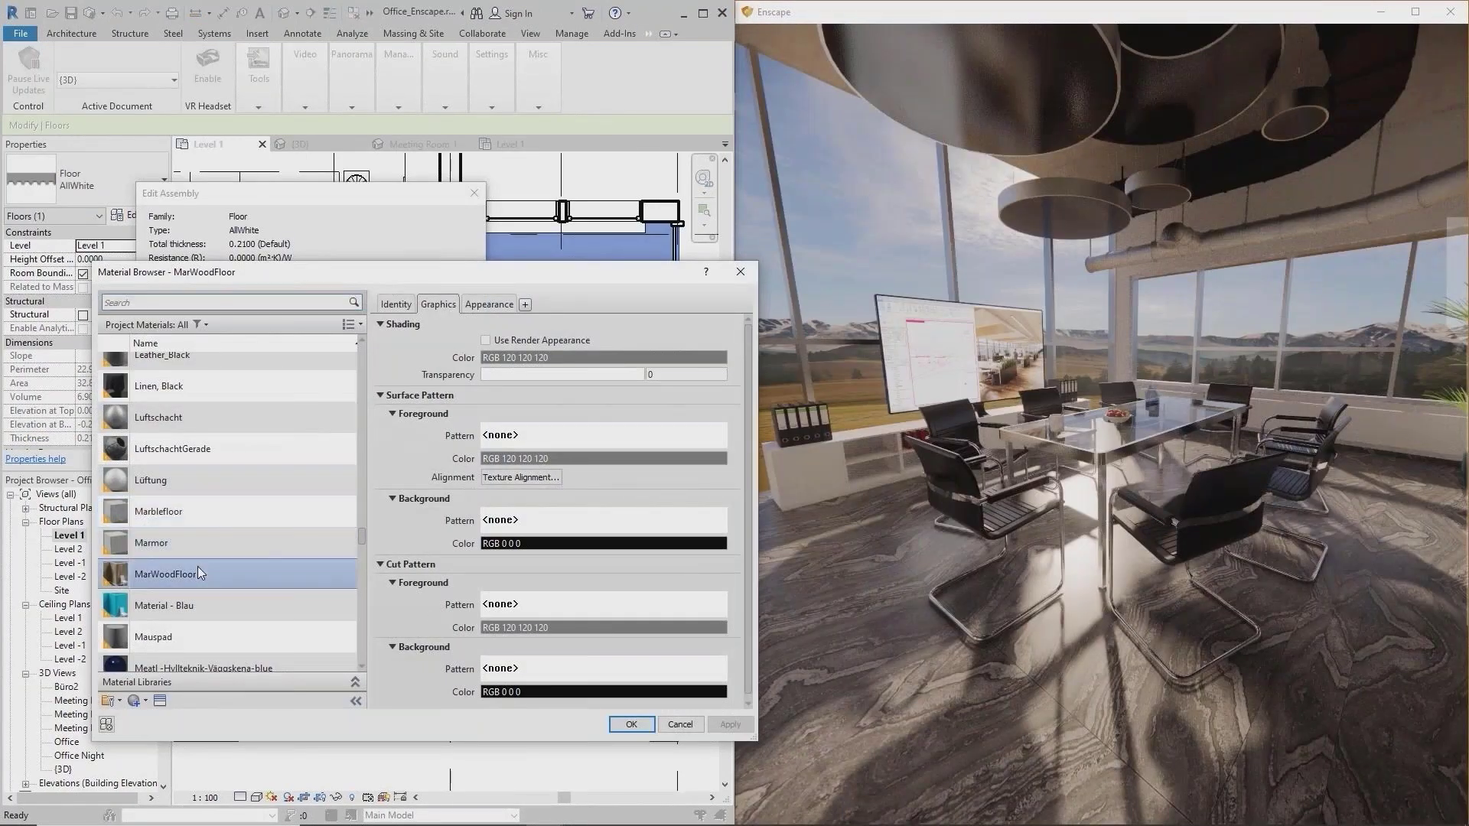
left_click(632, 725)
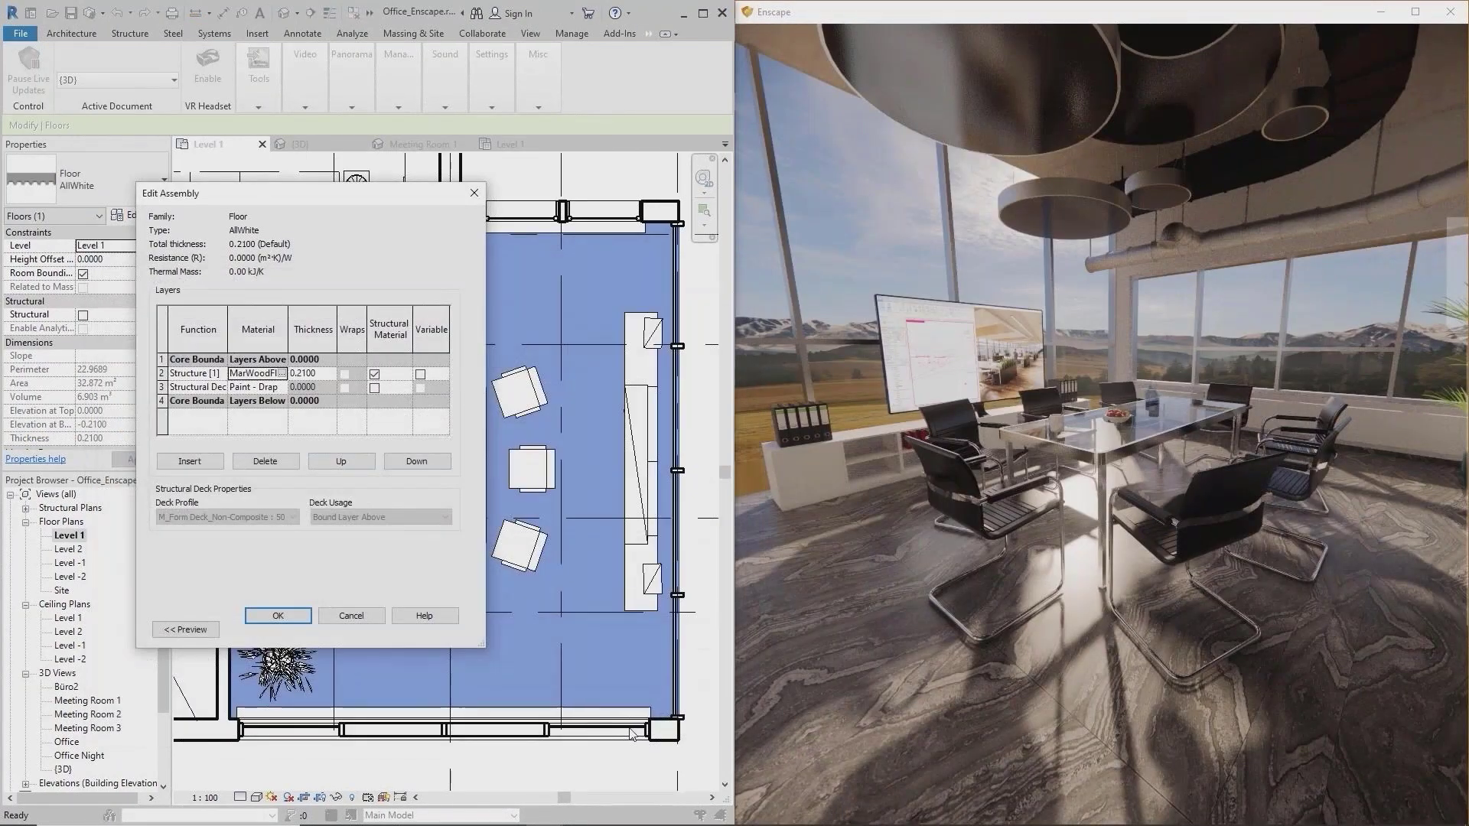
left_click(296, 616)
left_click(294, 629)
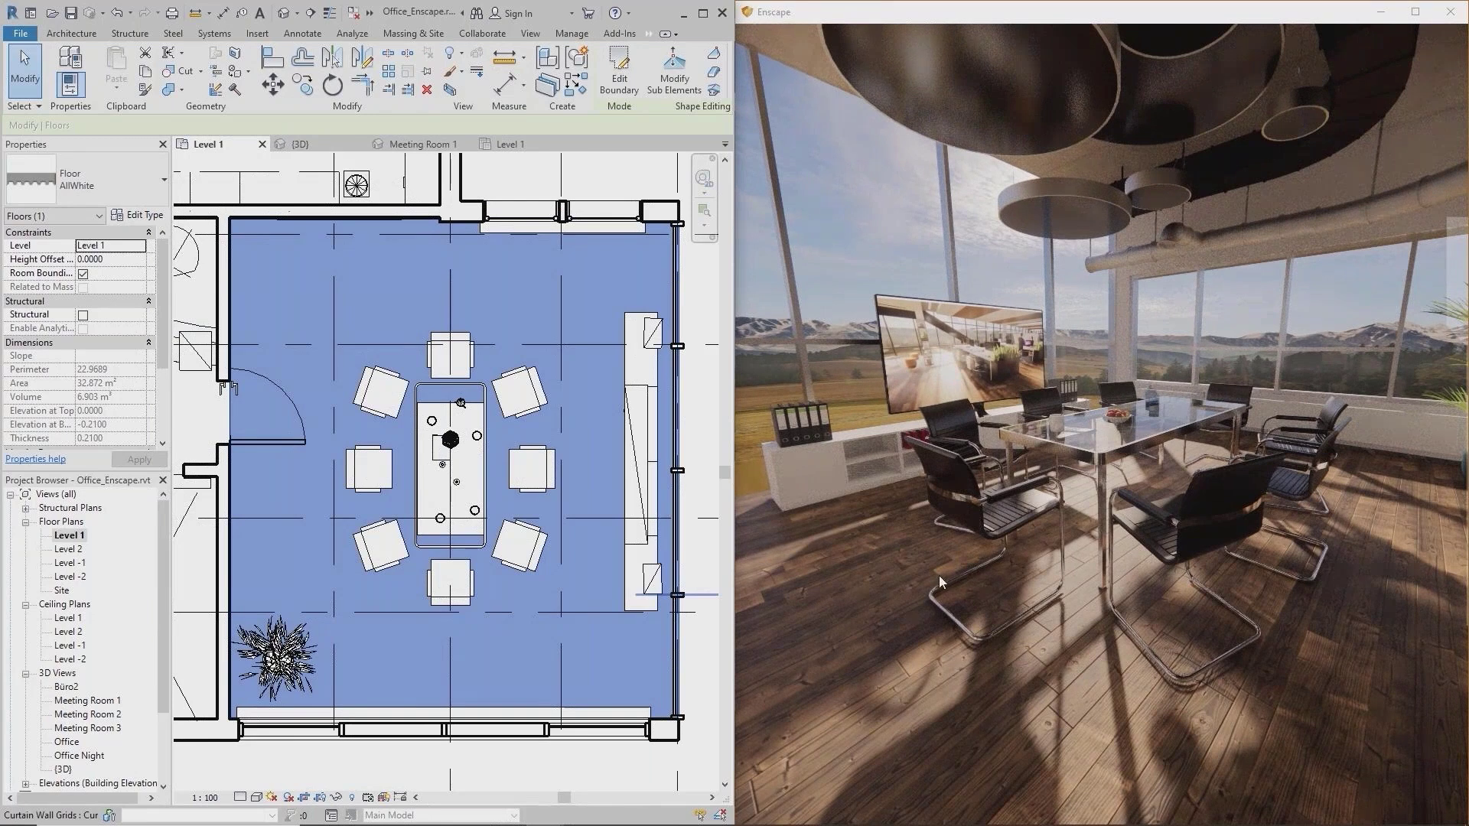
- Move the render camera toward the table and back, and shift the time of day to 07:07
key("w")
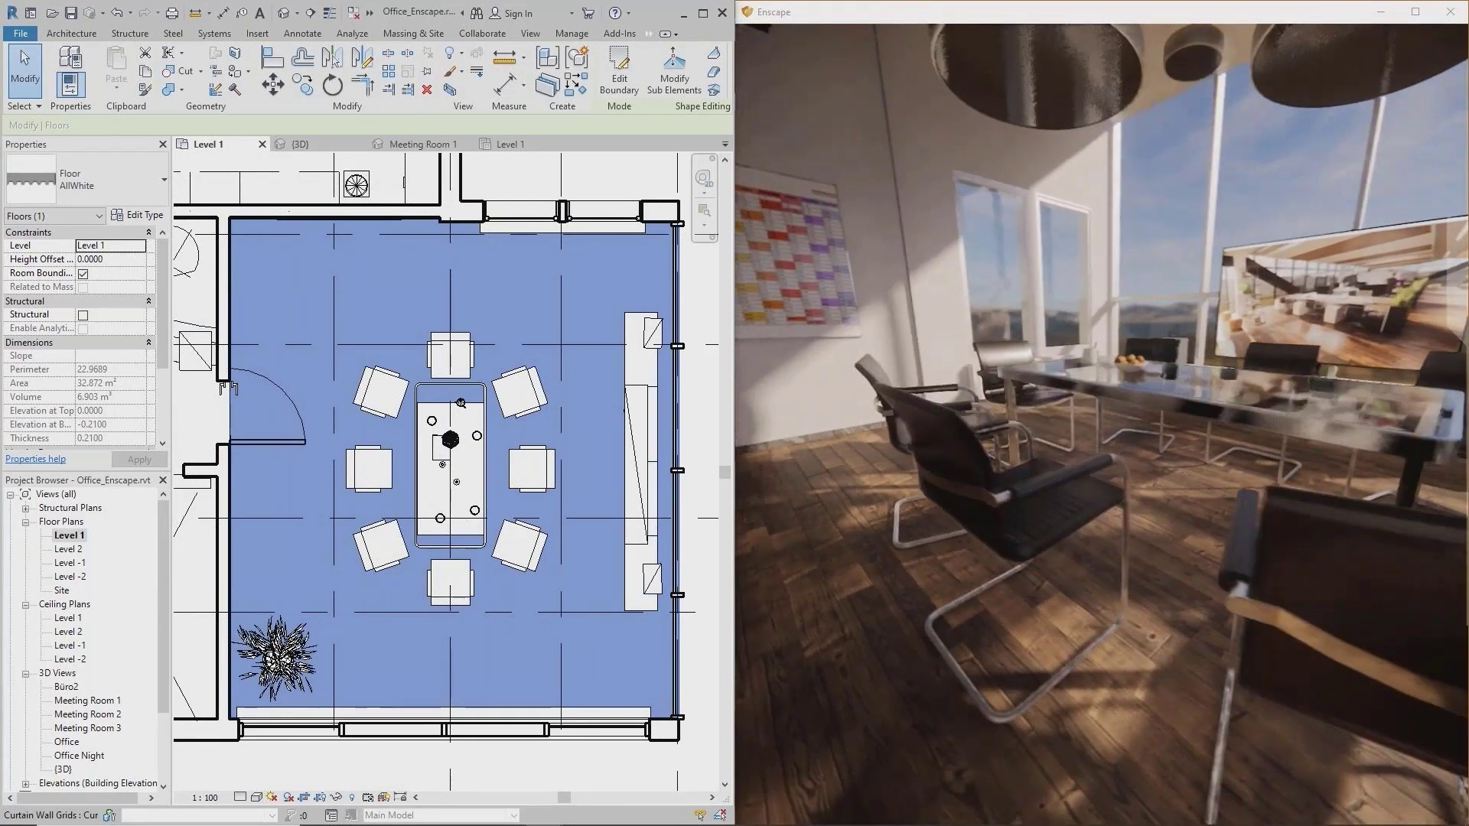
key("s")
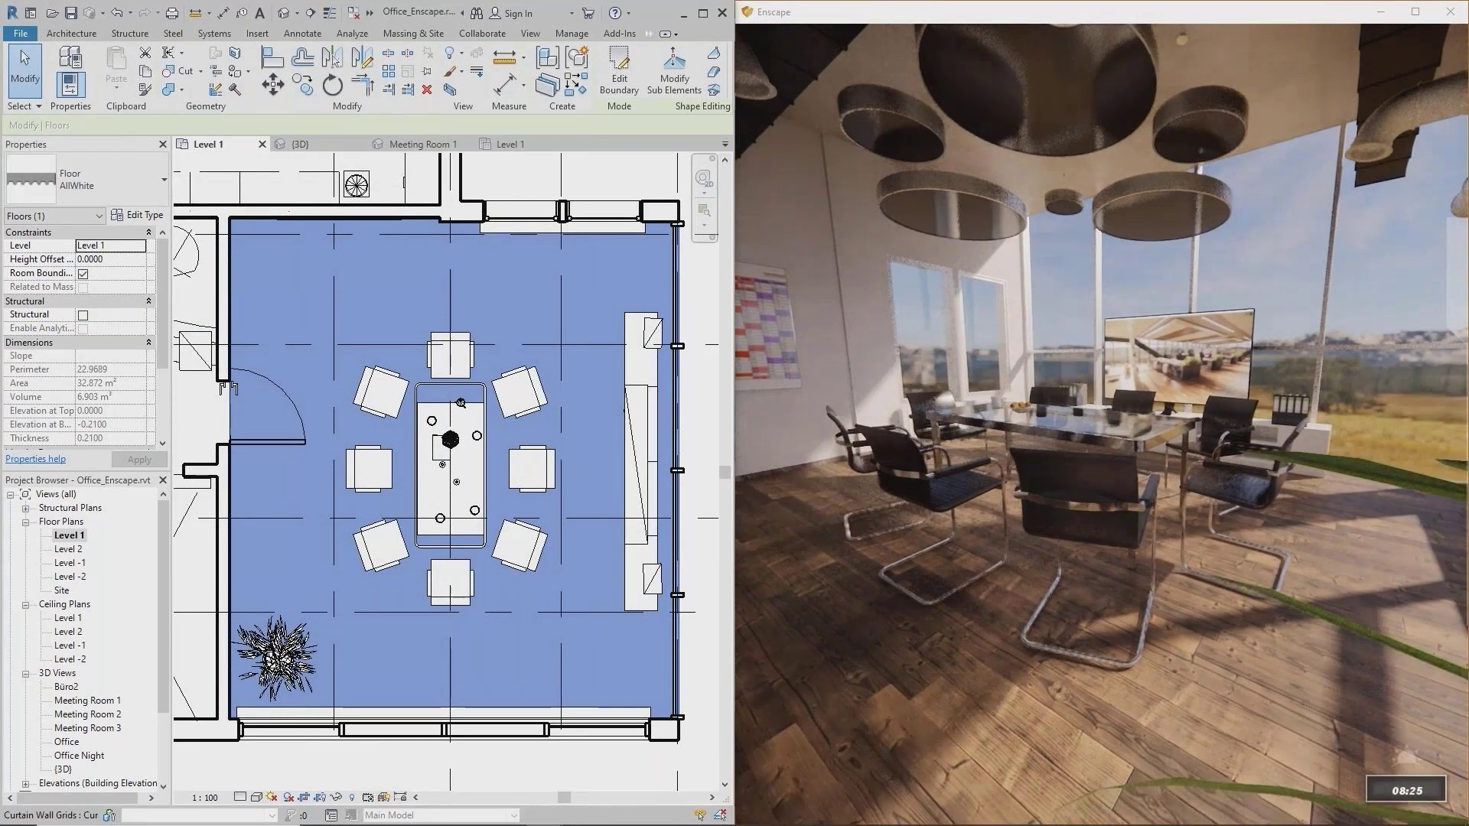
key("u")
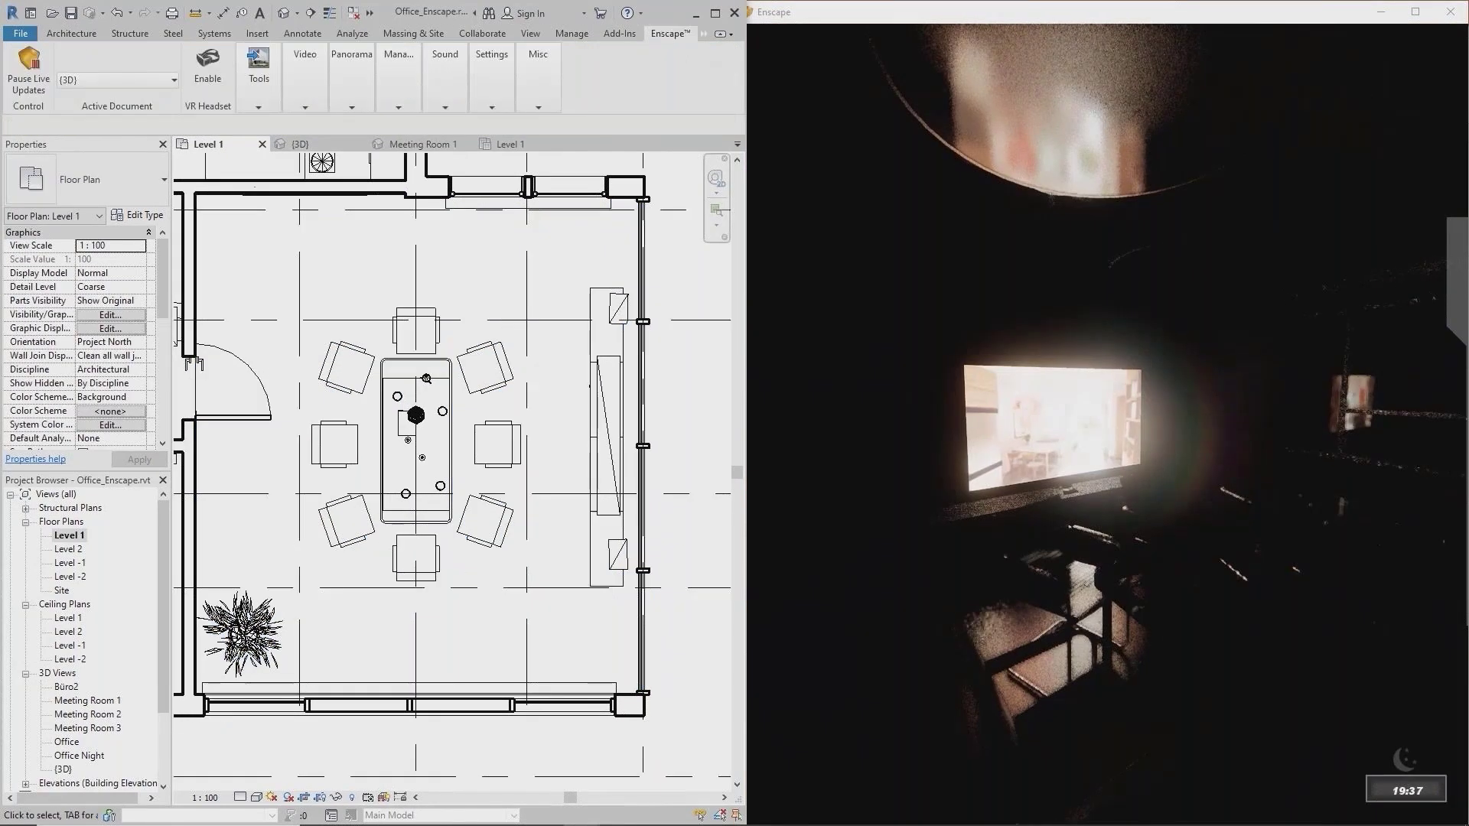
- Raise Artificial Light Brightness in the Atmosphere settings to light the meeting room
left_click(329, 235)
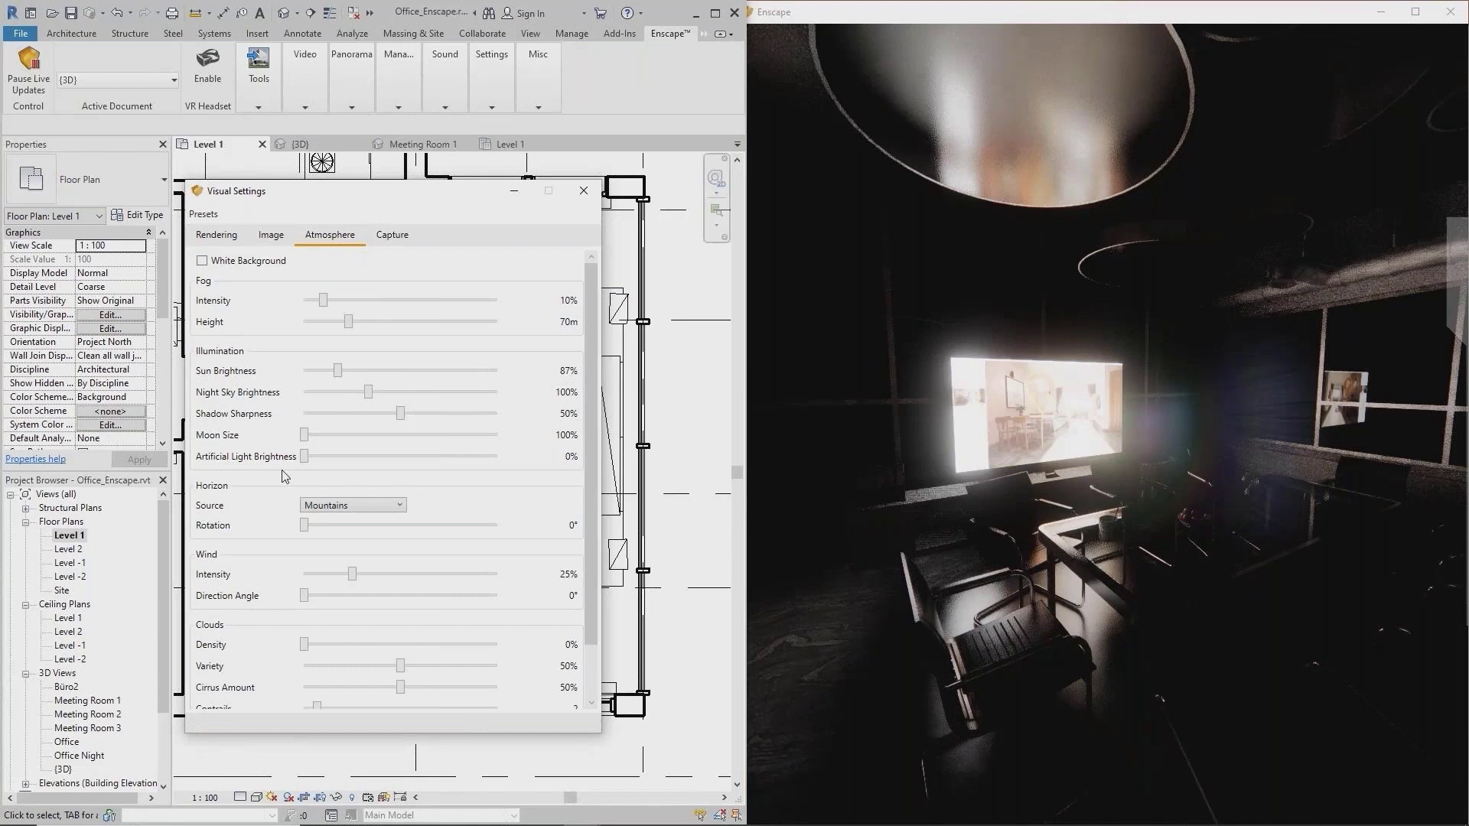
left_click_drag(304, 459, 447, 427)
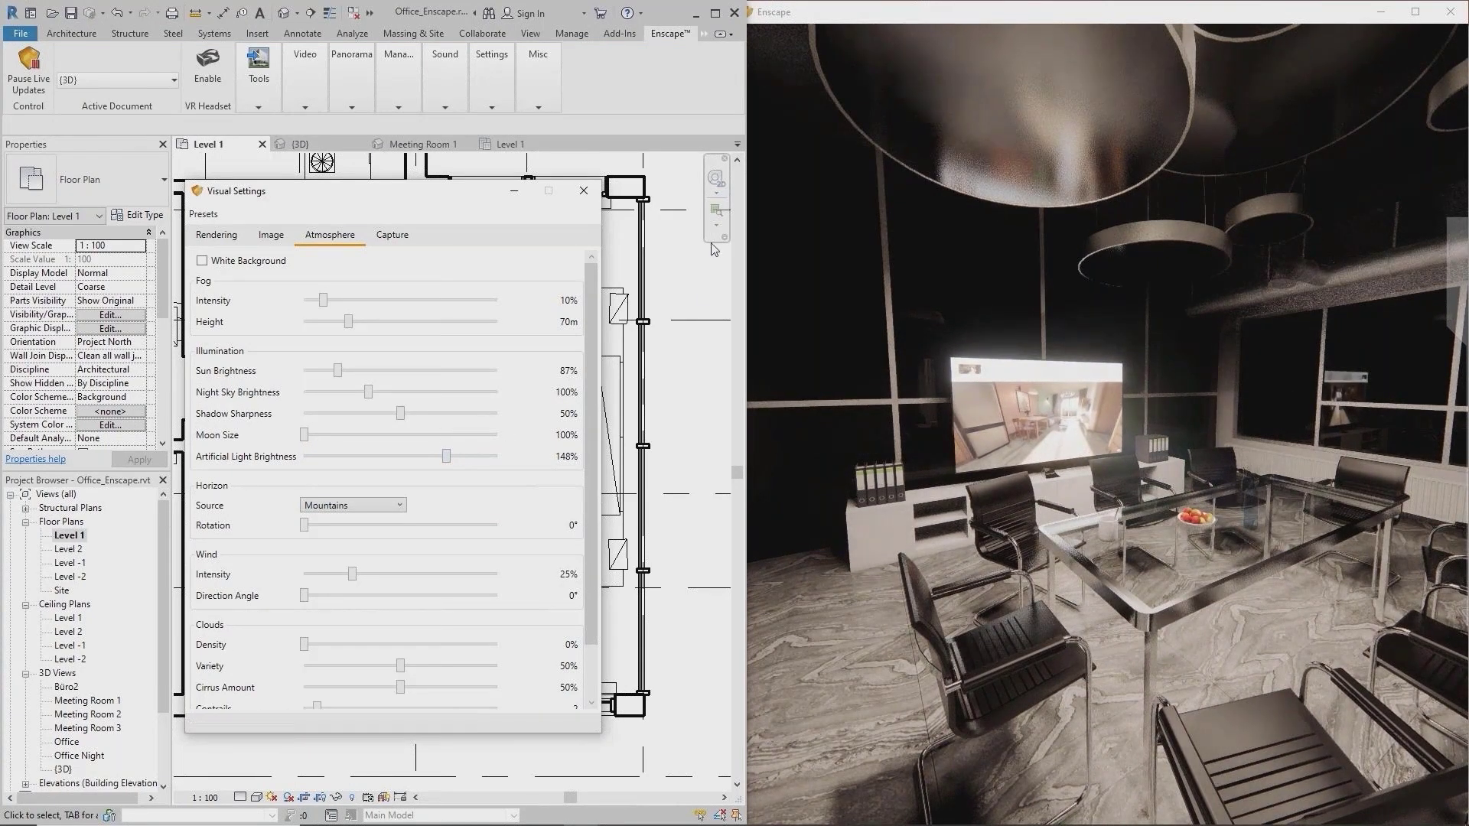
left_click(583, 190)
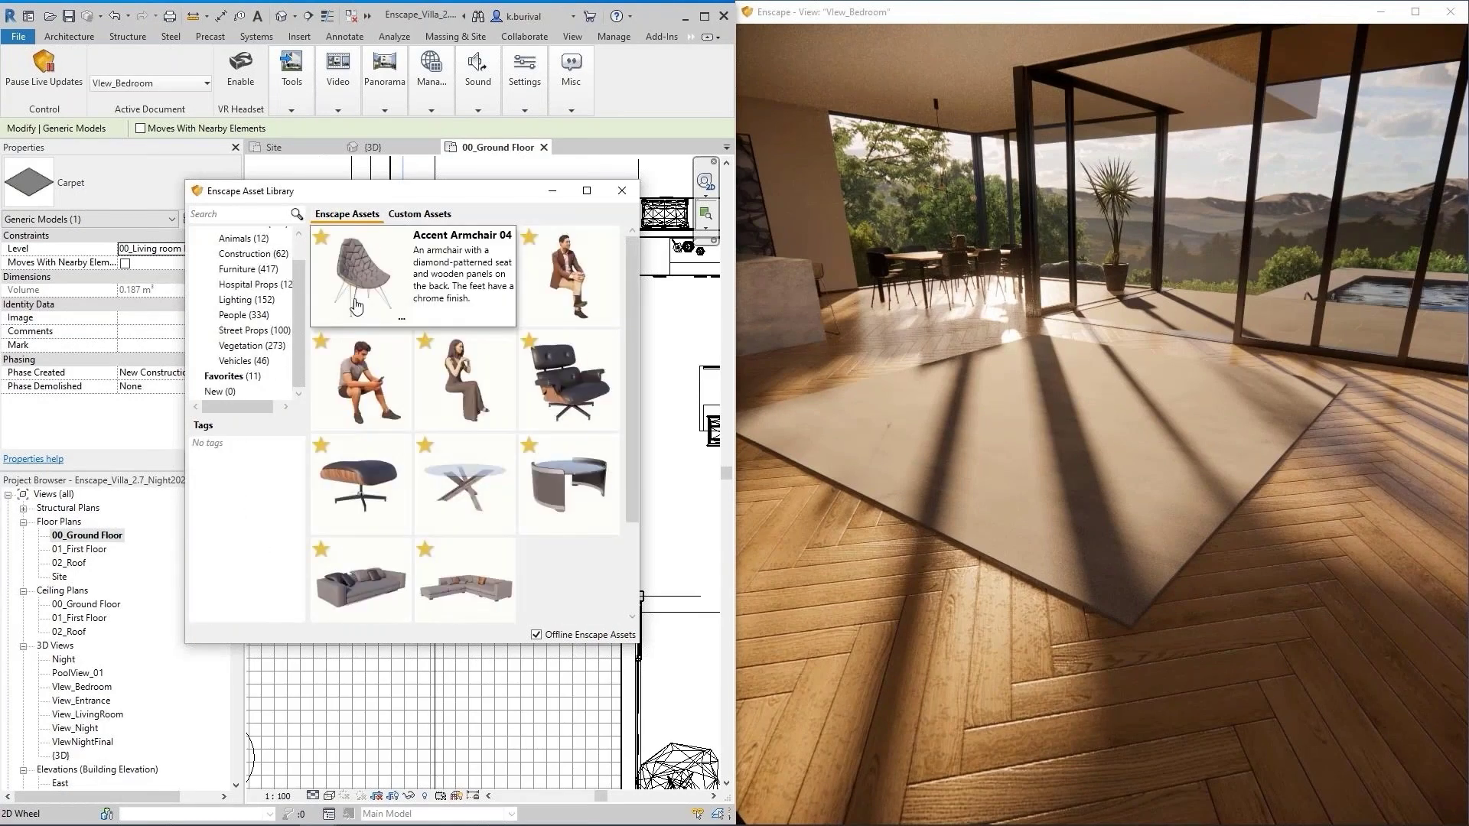
- Place an Accent Armchair 04 beside the round table in the living room
left_click(354, 279)
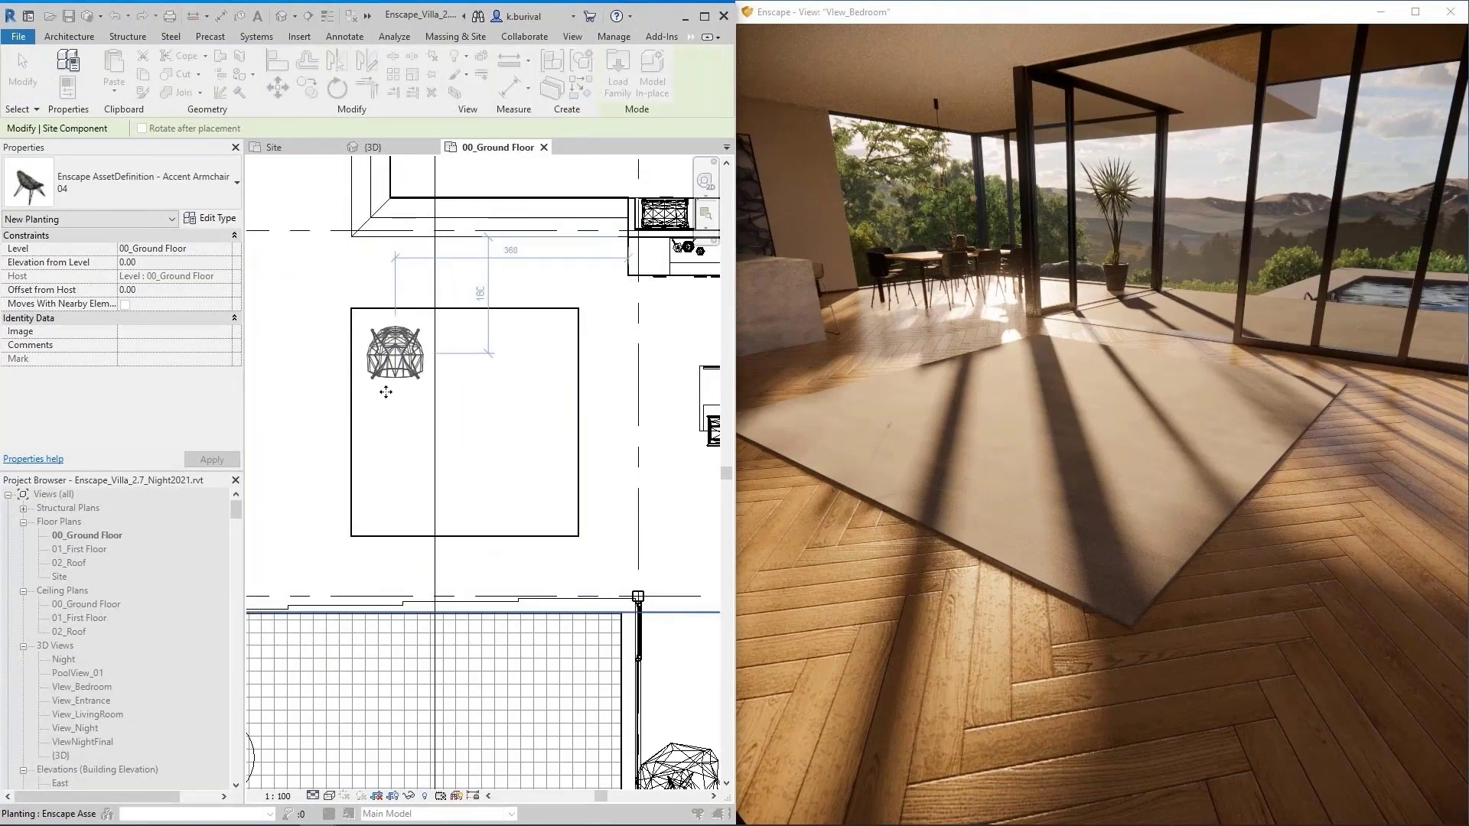
left_click(389, 498)
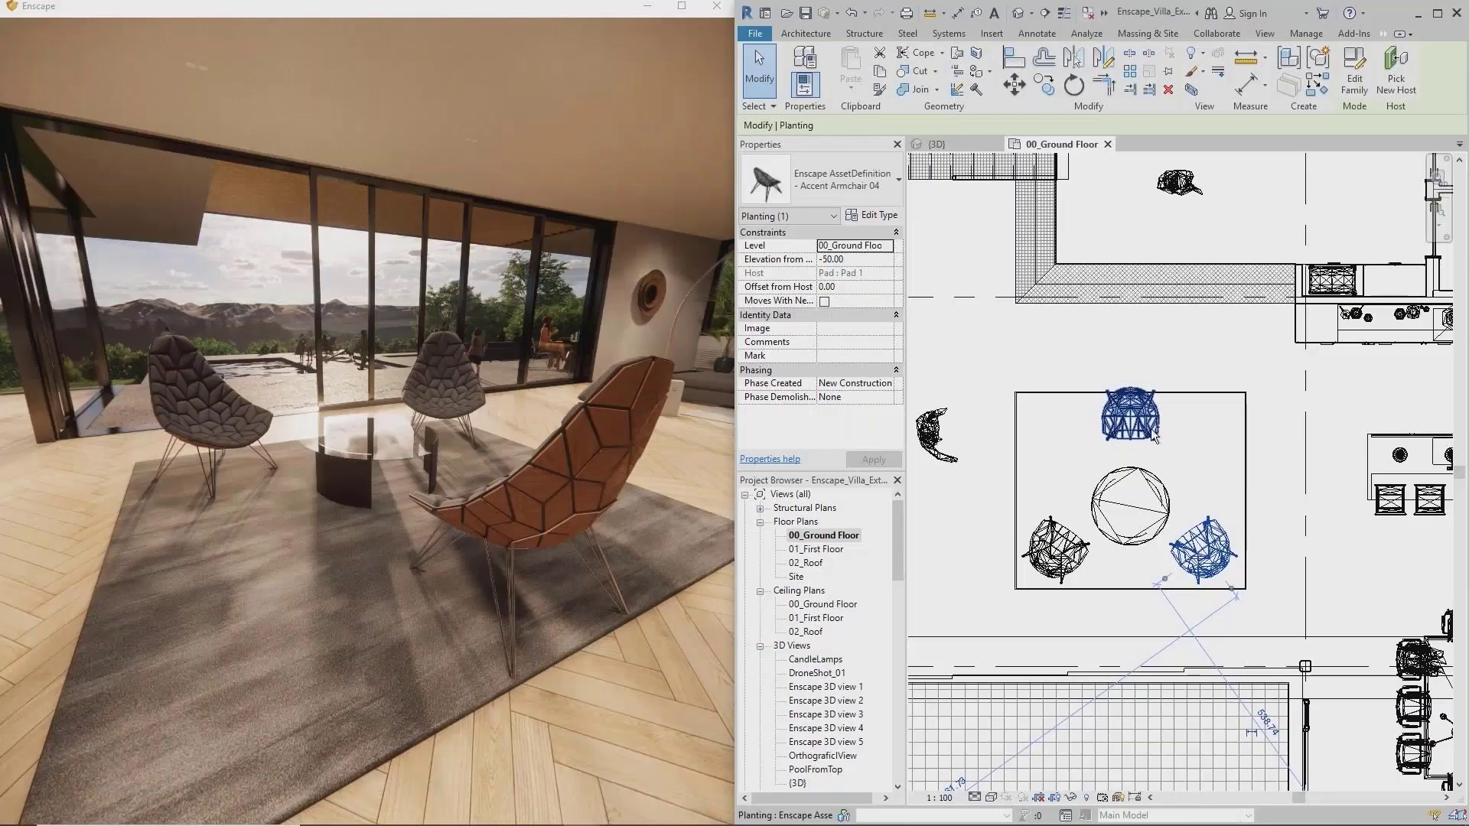
- Delete the selected armchairs together with the round table
left_click(1126, 528, "ctrl")
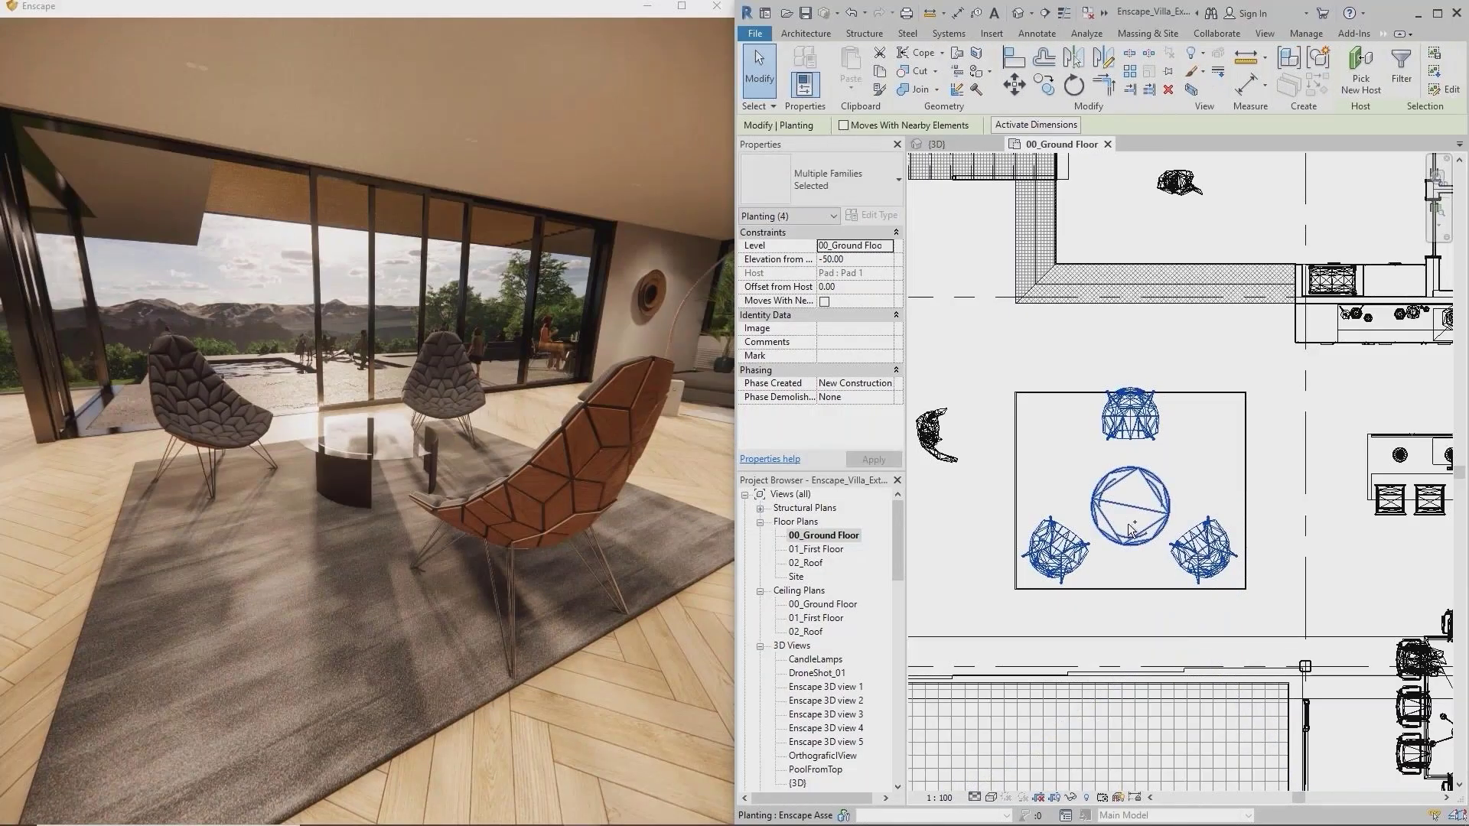
key("Delete")
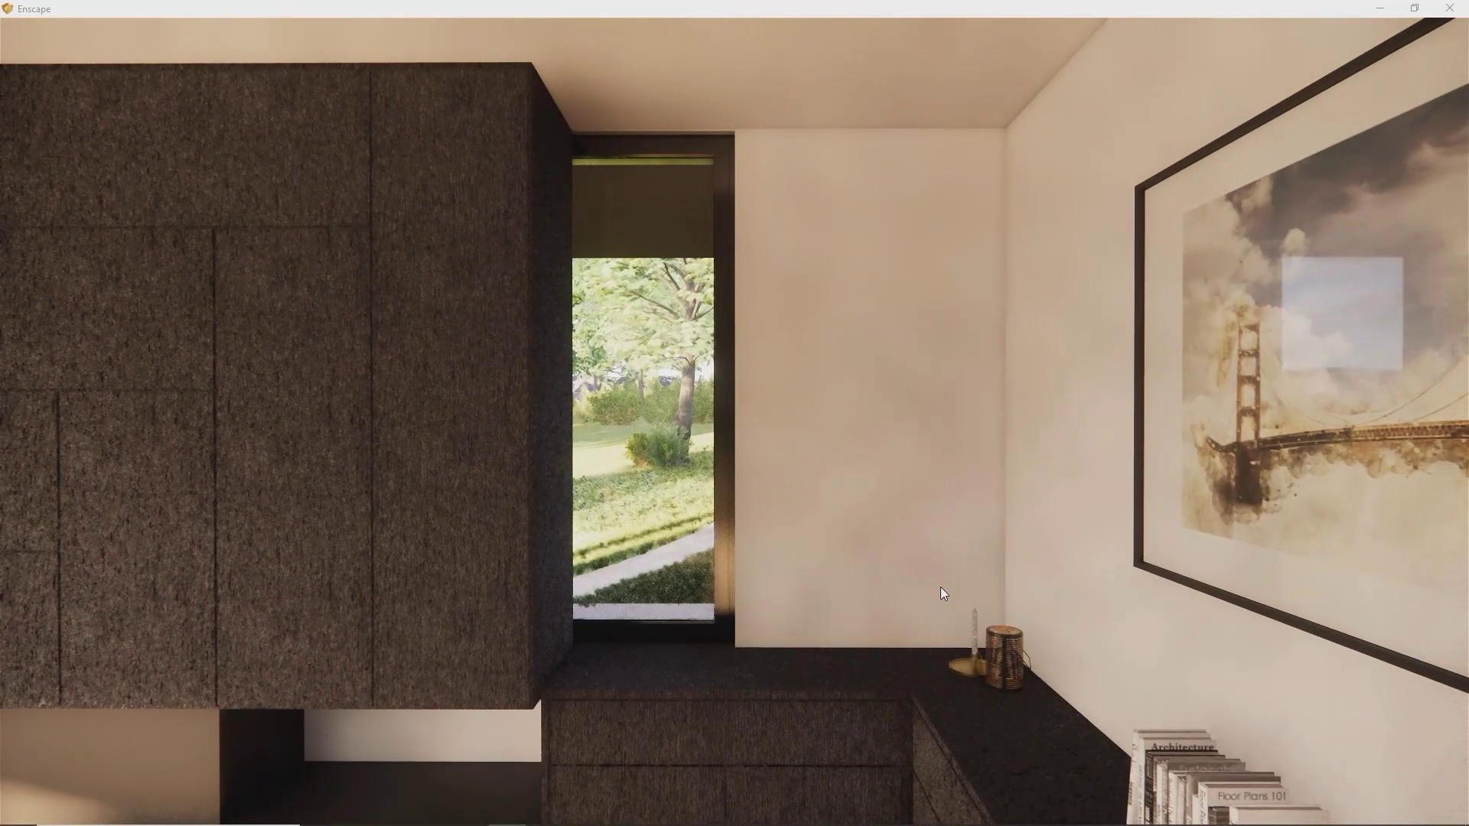
- Create an issue on the window titled 'Move Window', described 'Should not be hidden by furniture'
right_click(700, 489)
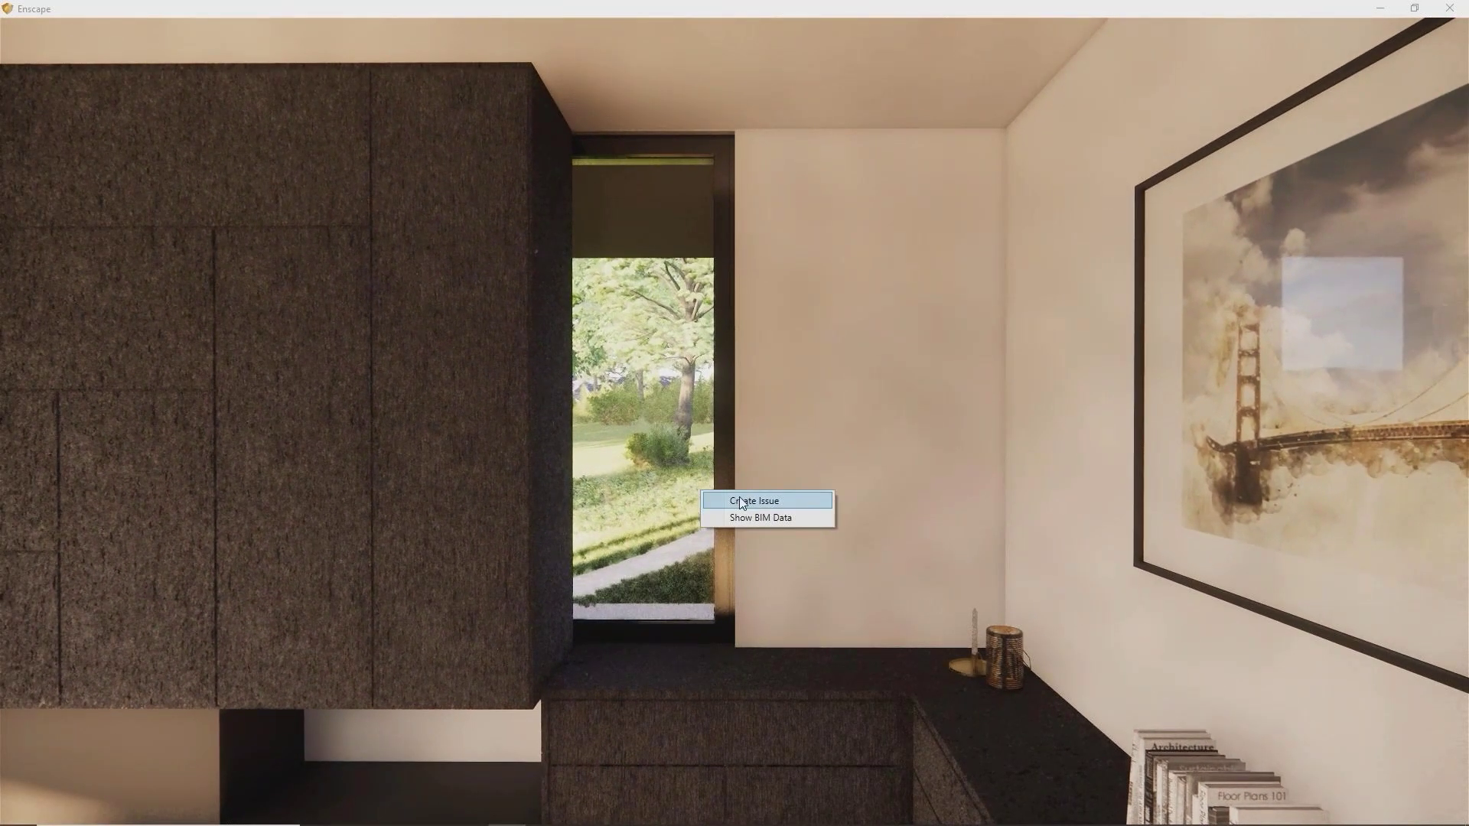
left_click(739, 497)
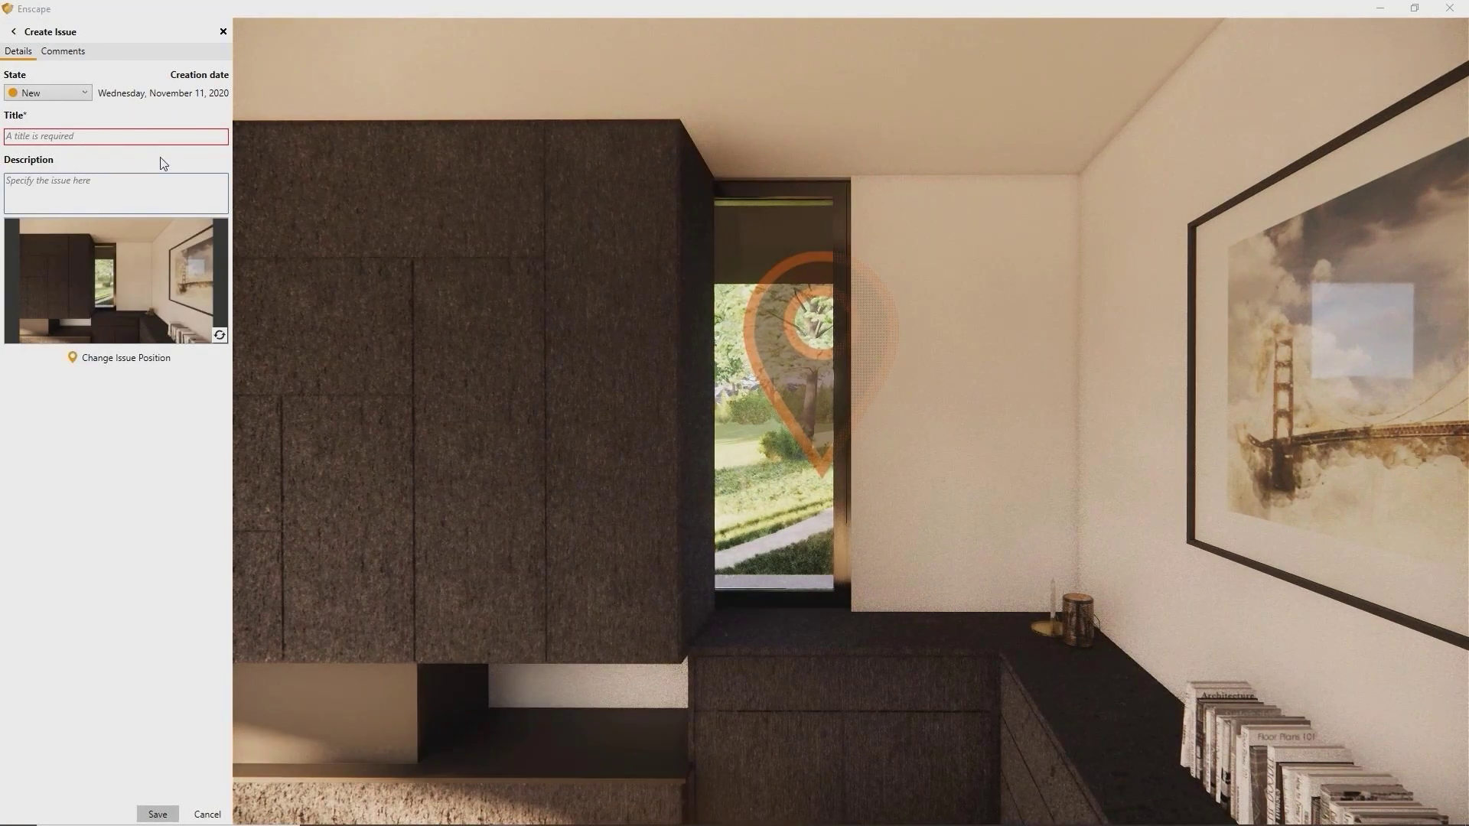
left_click(157, 137)
type("Move Window")
key("Tab")
type("Should not be hidden by fu")
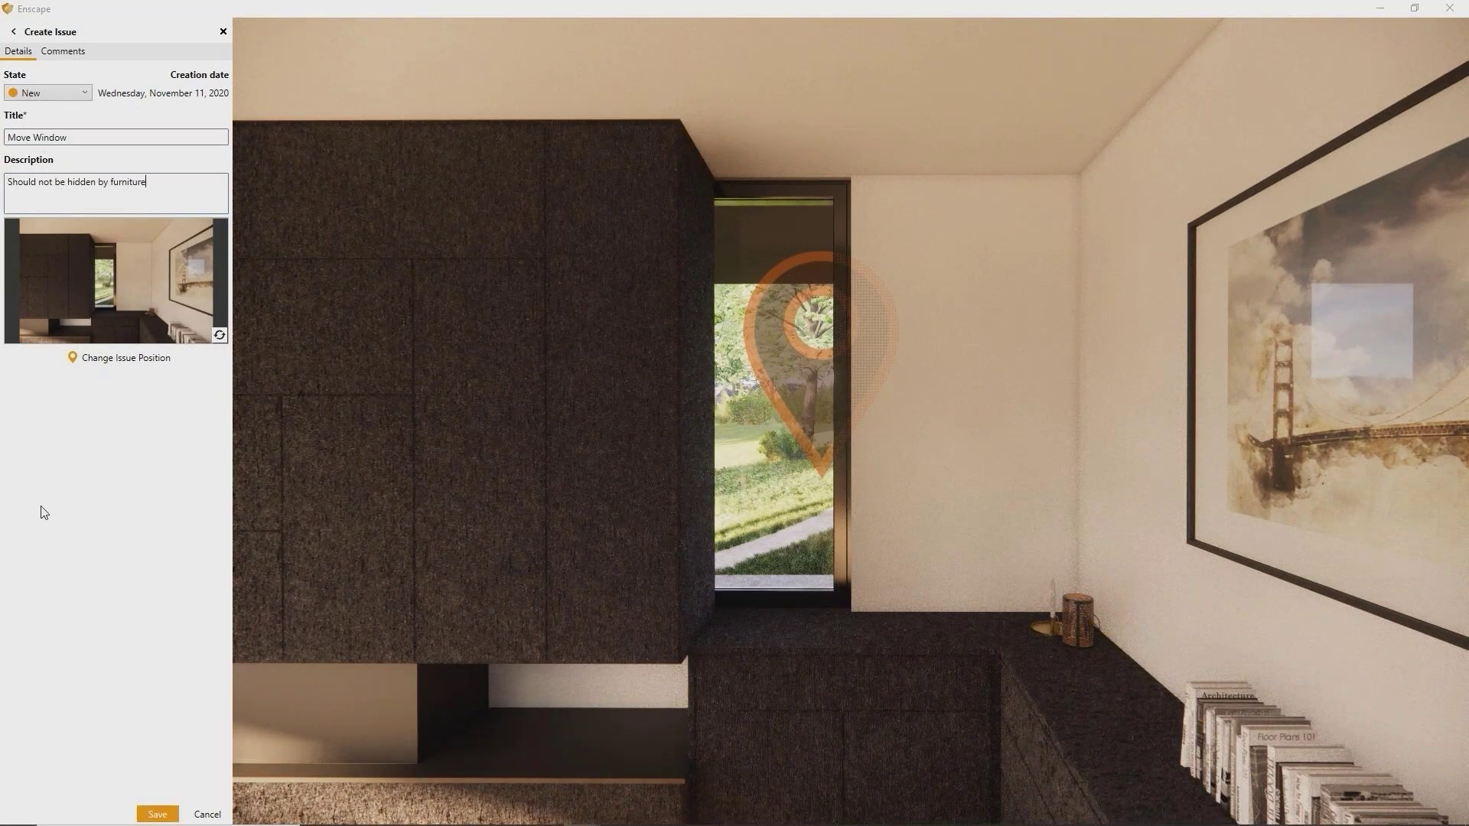
left_click(164, 815)
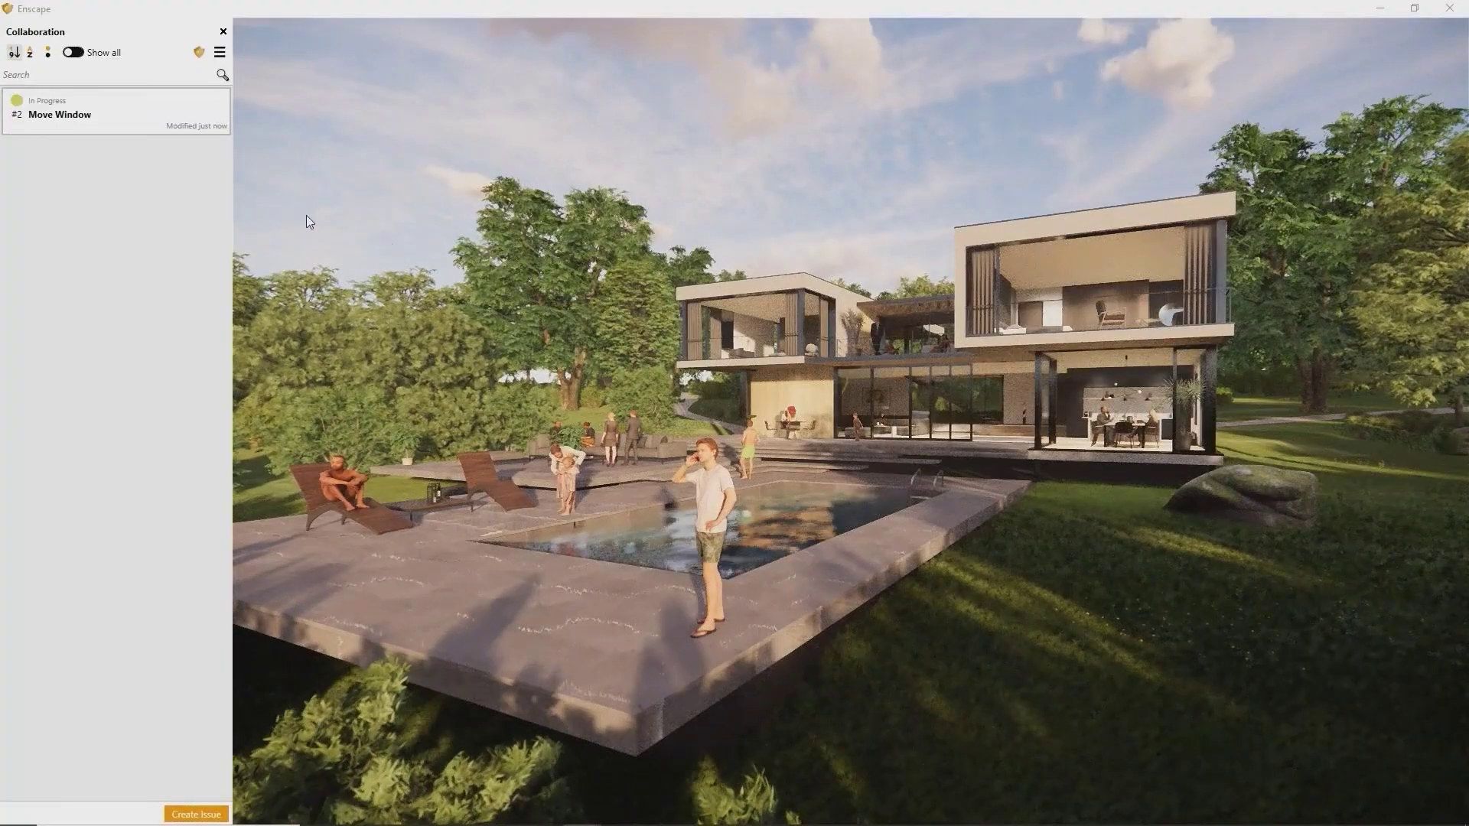
- Open the Move Window issue and drag the window wall right, clear of the cabinet
left_click(125, 117)
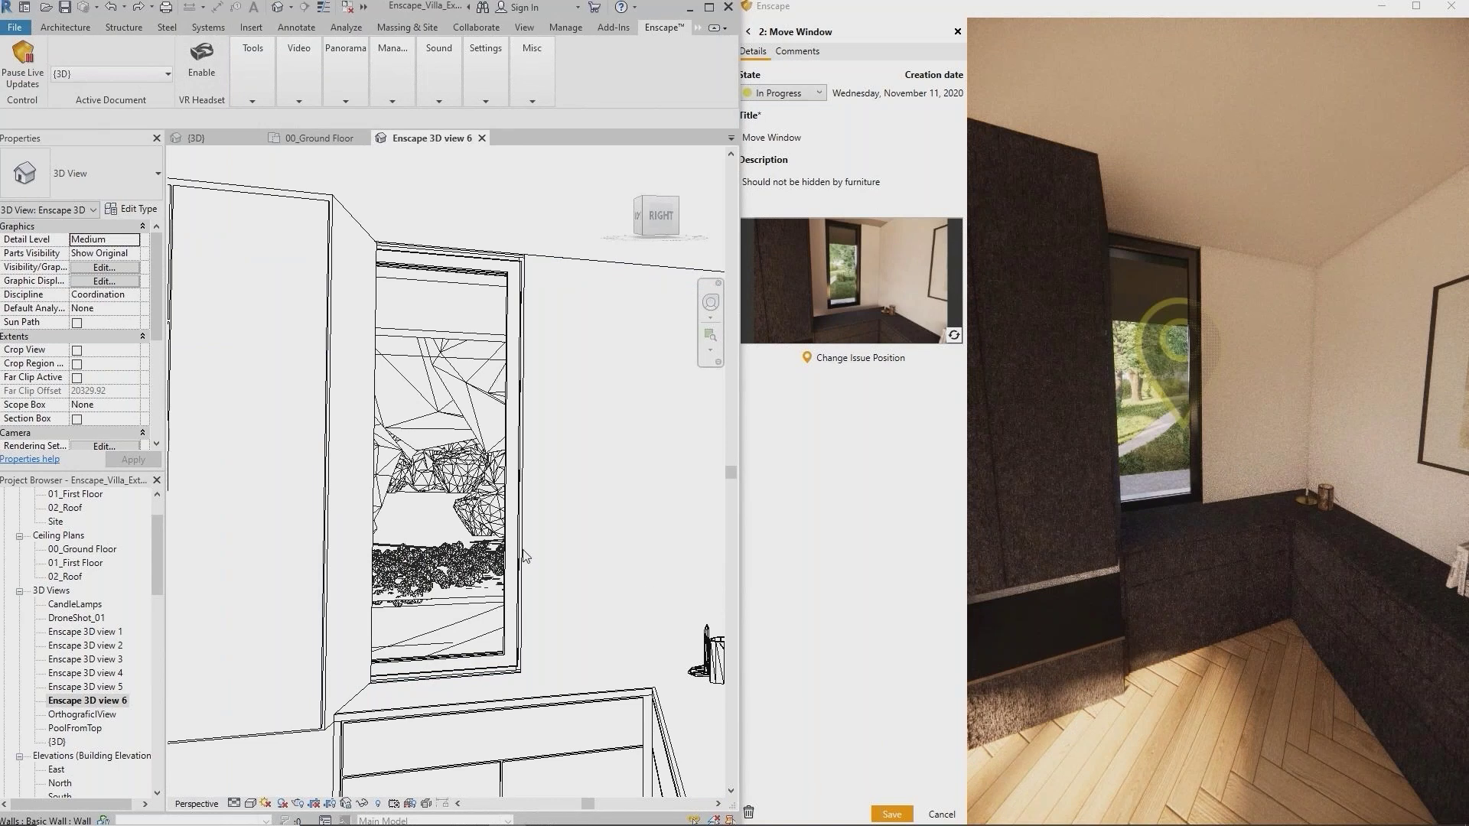
left_click(536, 554)
left_click_drag(600, 559, 623, 549)
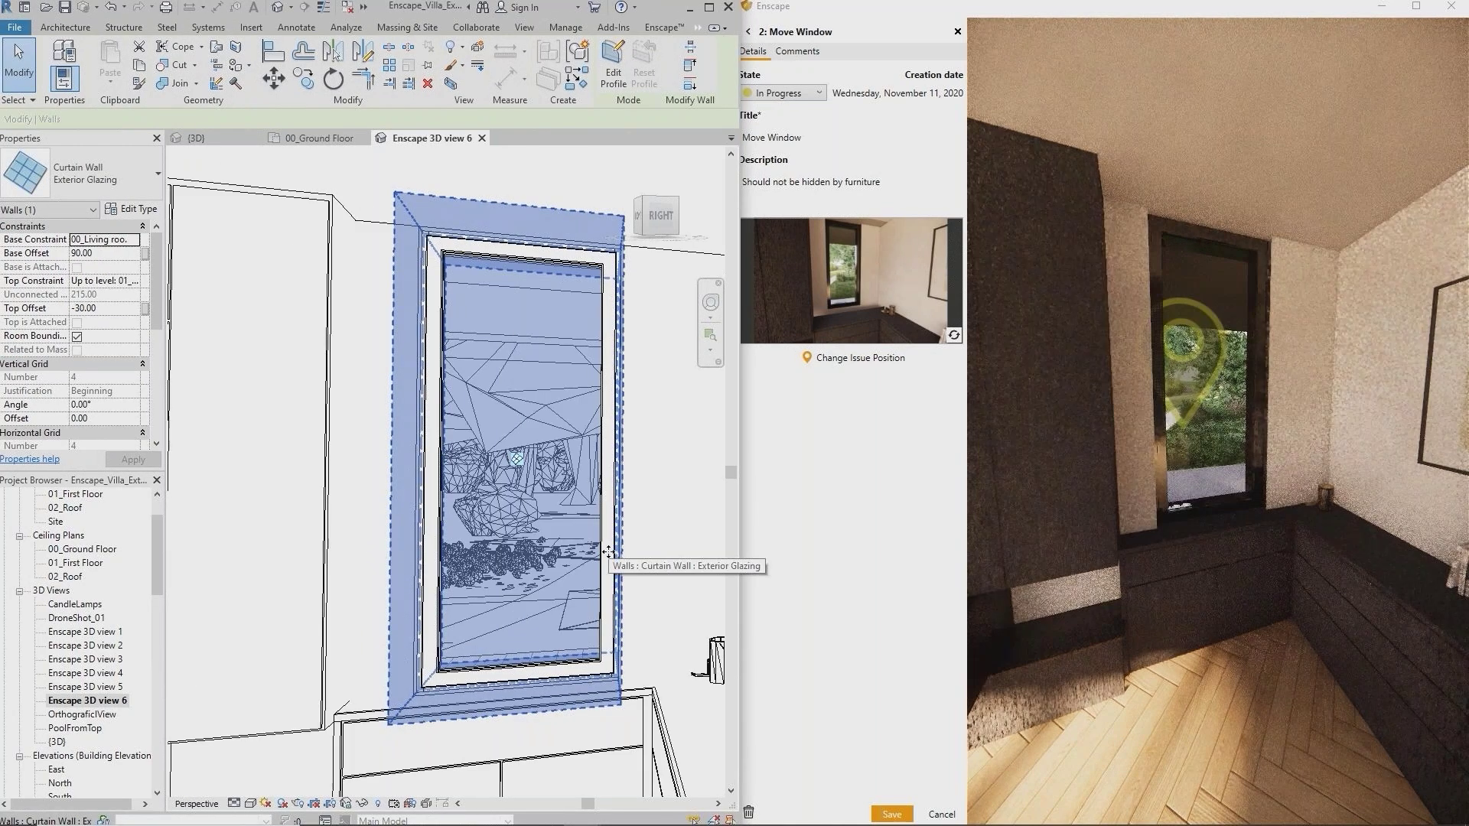
- Maximize Enscape, set the issue's state to Done and refresh its screenshot
left_click(1416, 6)
left_click(65, 97)
left_click(61, 110)
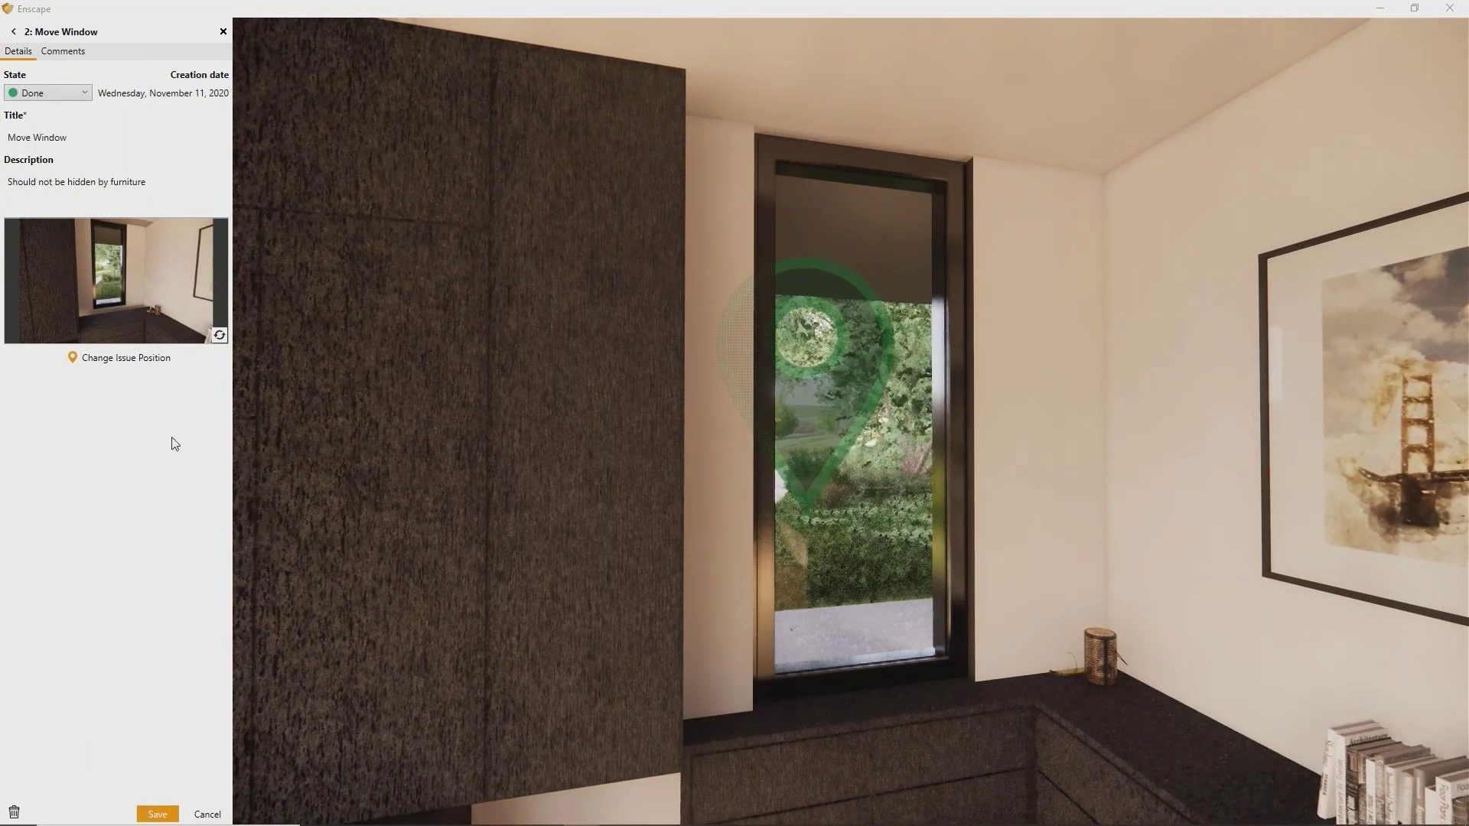
left_click(220, 336)
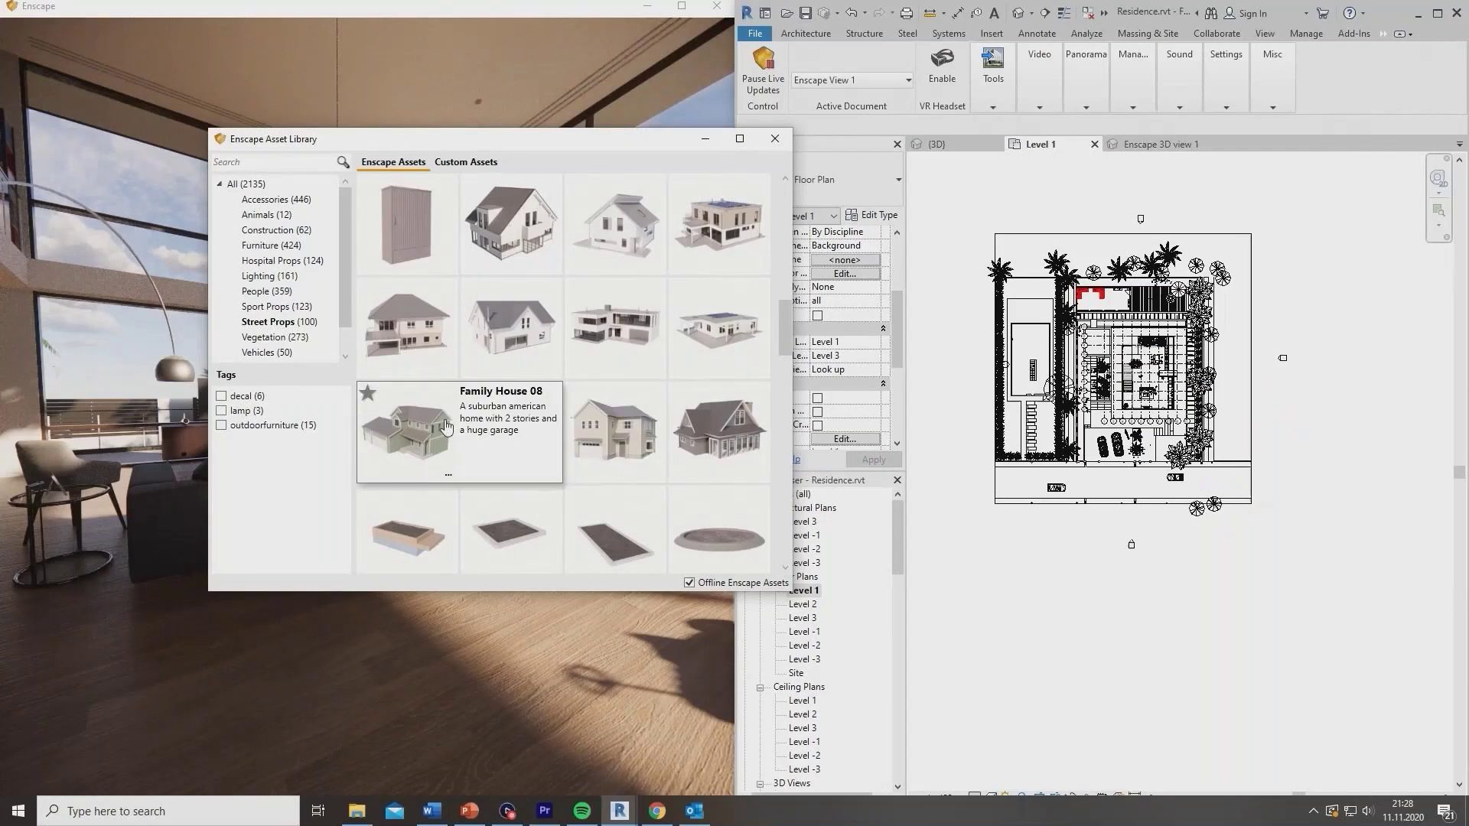
- Pick the Family House 08 asset and drop it onto the residence site plan
left_click(475, 433)
left_click(1171, 589)
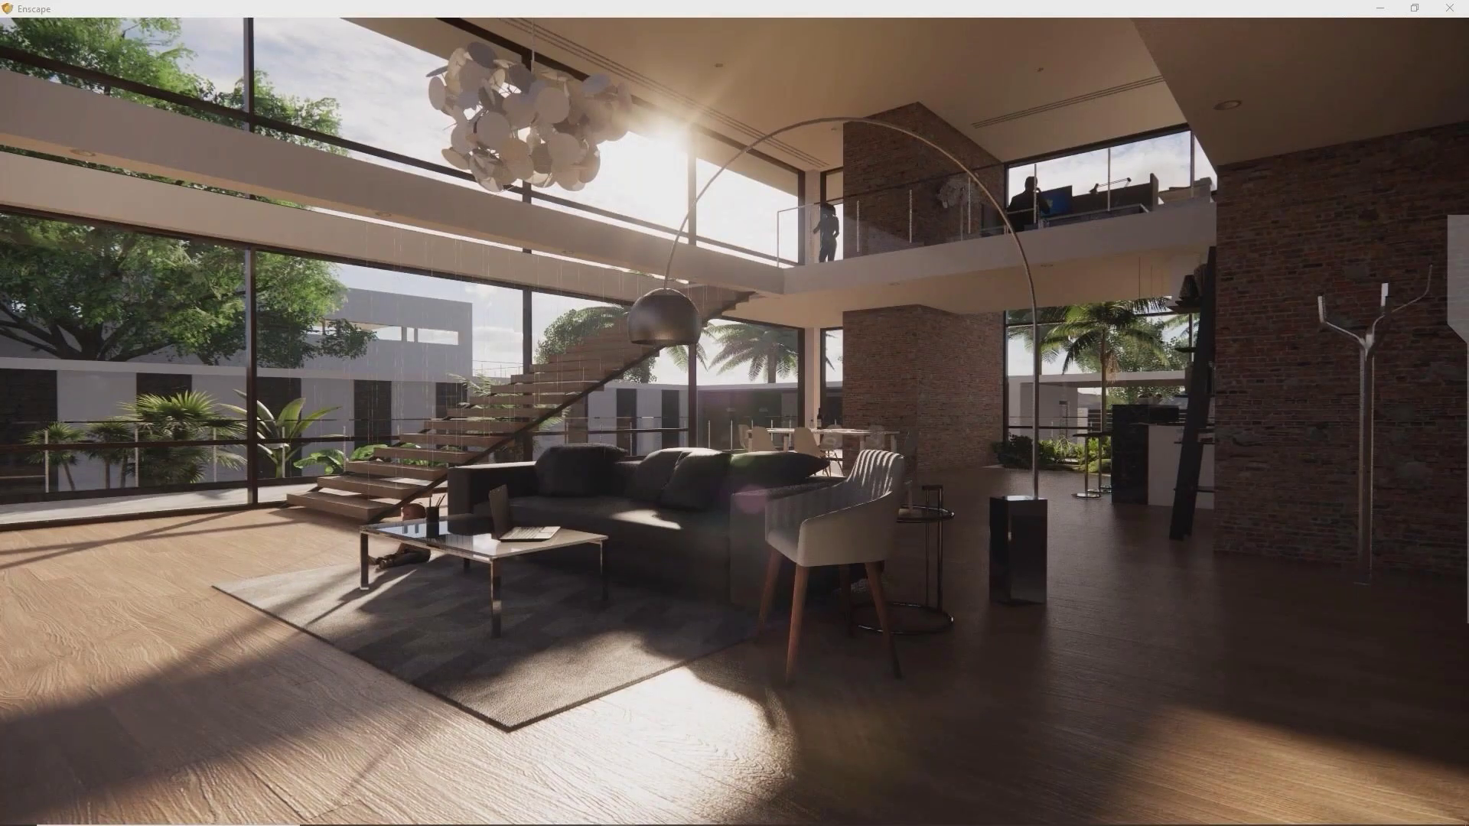
- Render a still of the sunlit living room, then begin a 360° panorama render
key("F11")
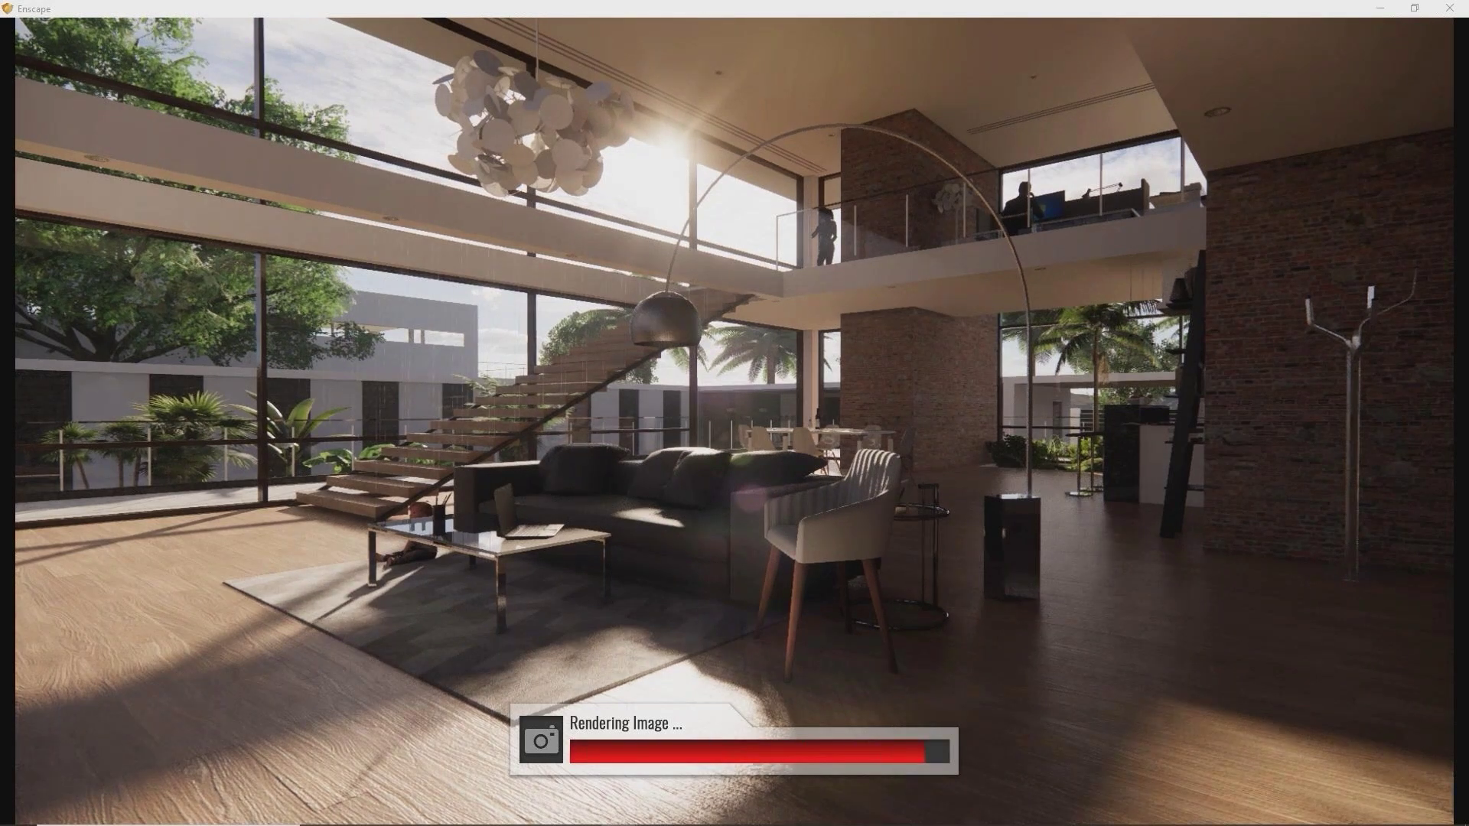
key("shift+F11")
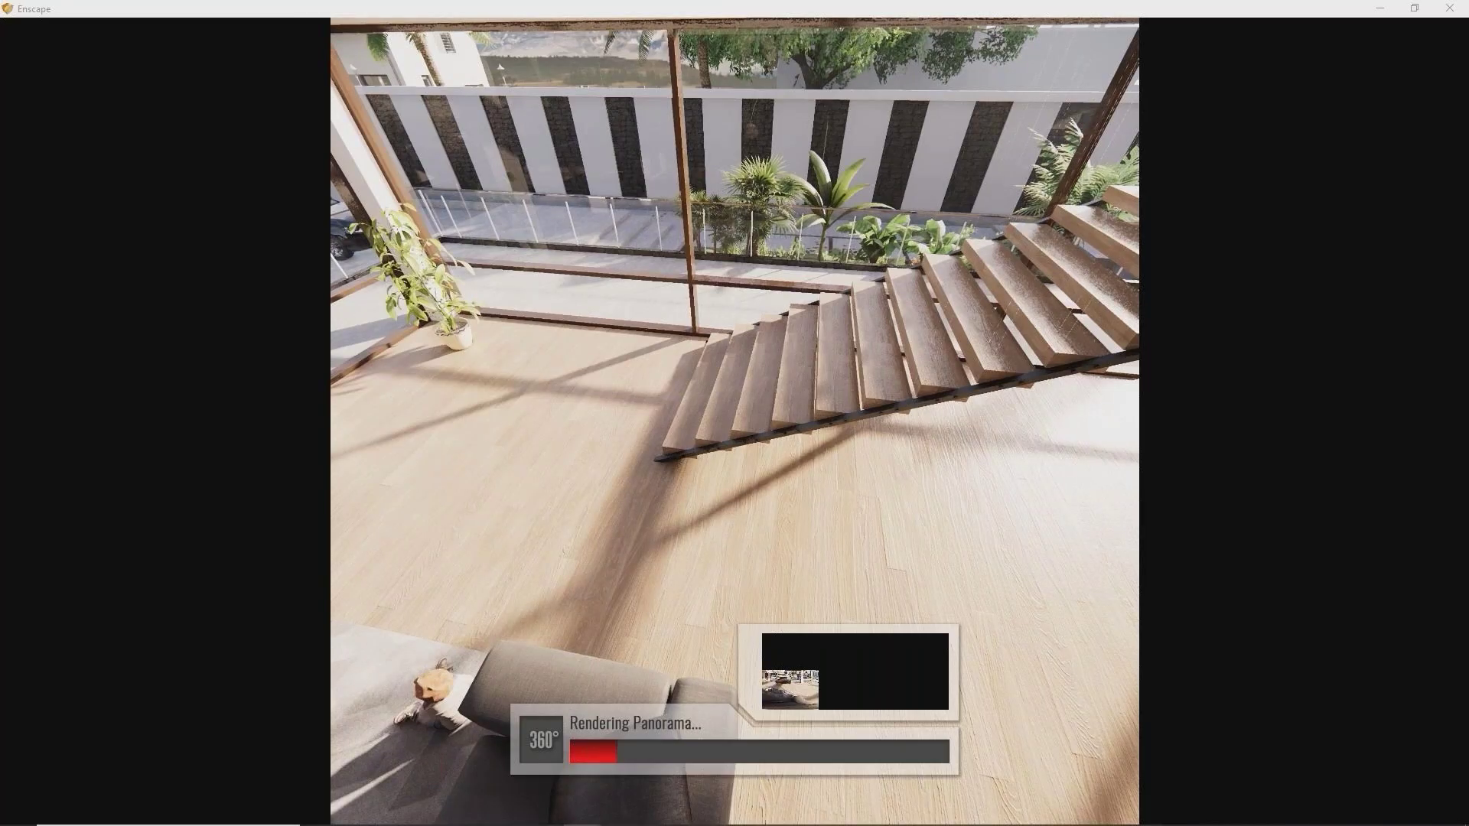